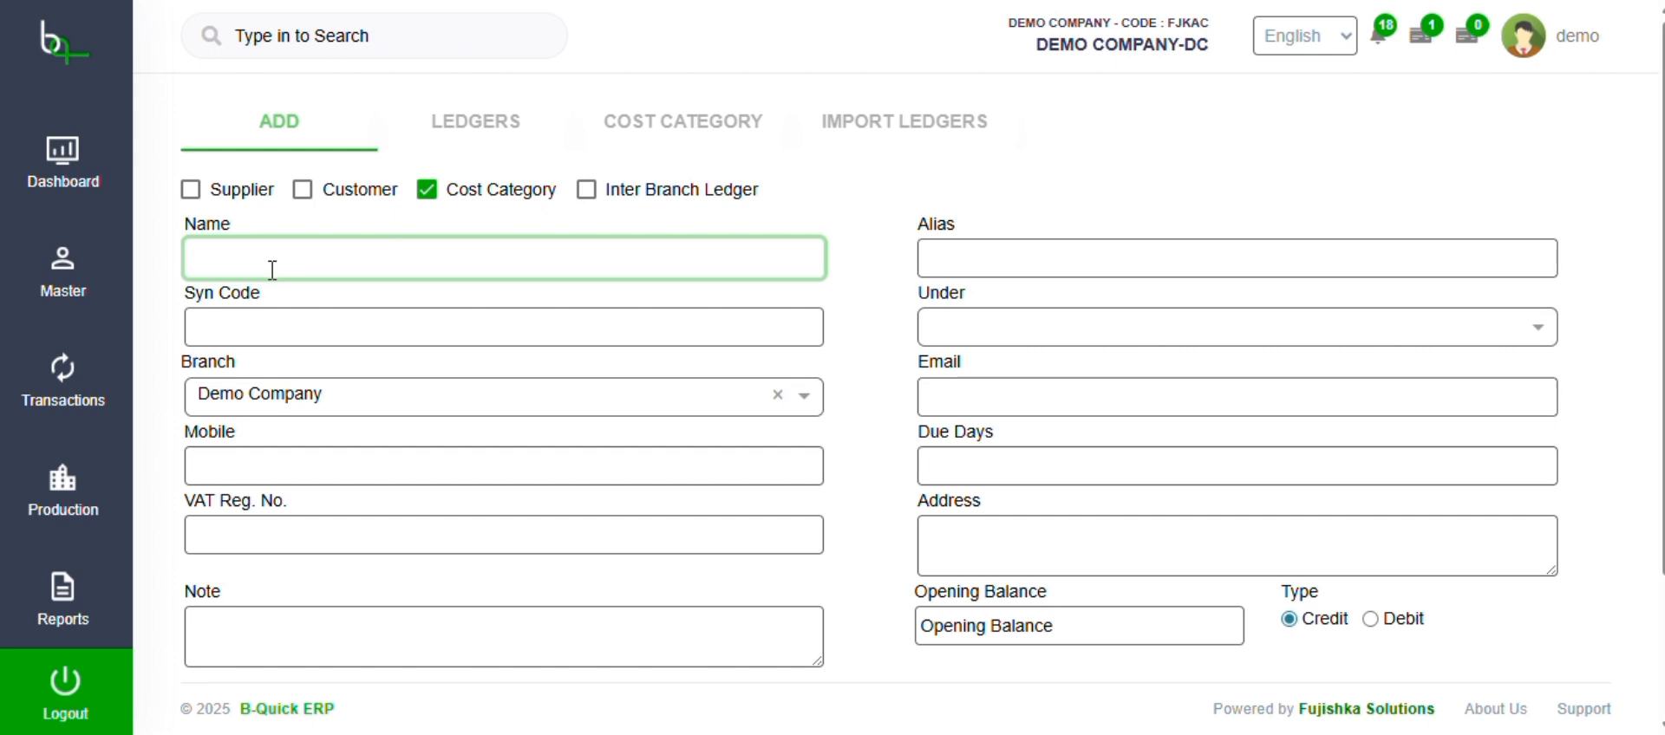
Create a cost category ledger named salary1 under Indirect Expense for the Demo Company branch
type("s")
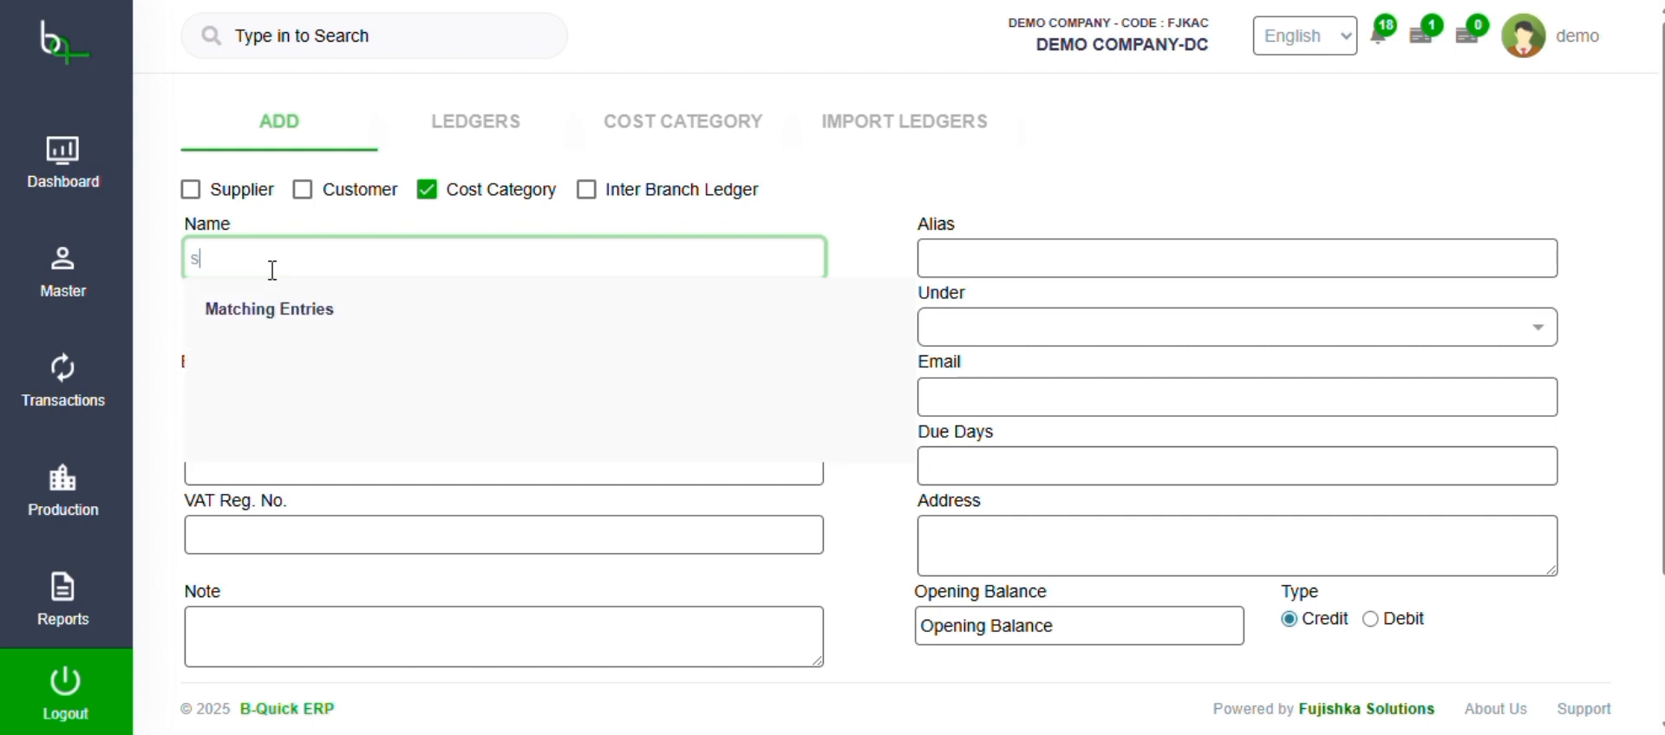
type("alary1")
left_click(988, 331)
type("ind")
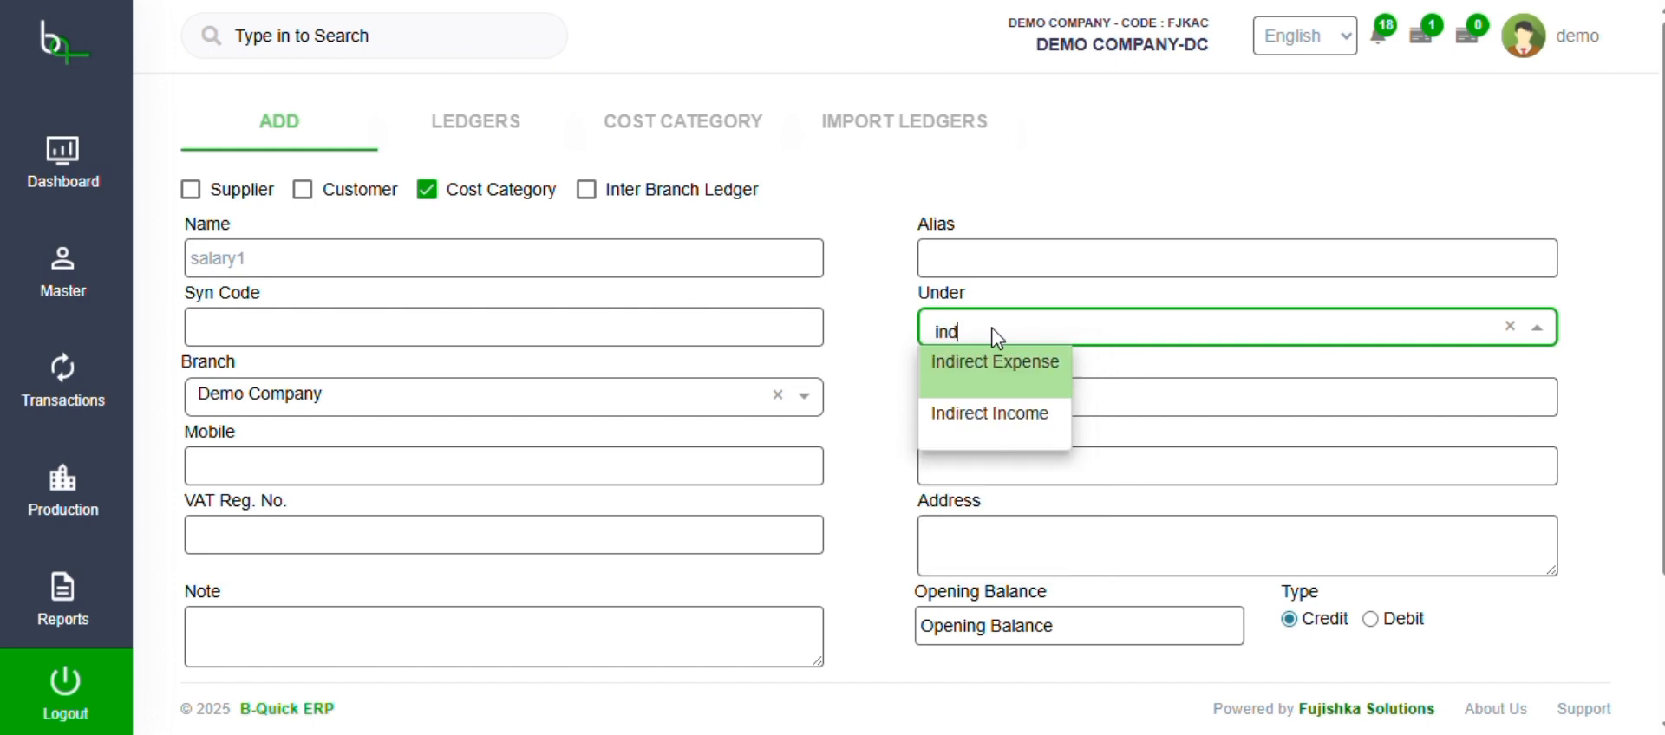
left_click(977, 368)
scroll(676, 373, "down", 2)
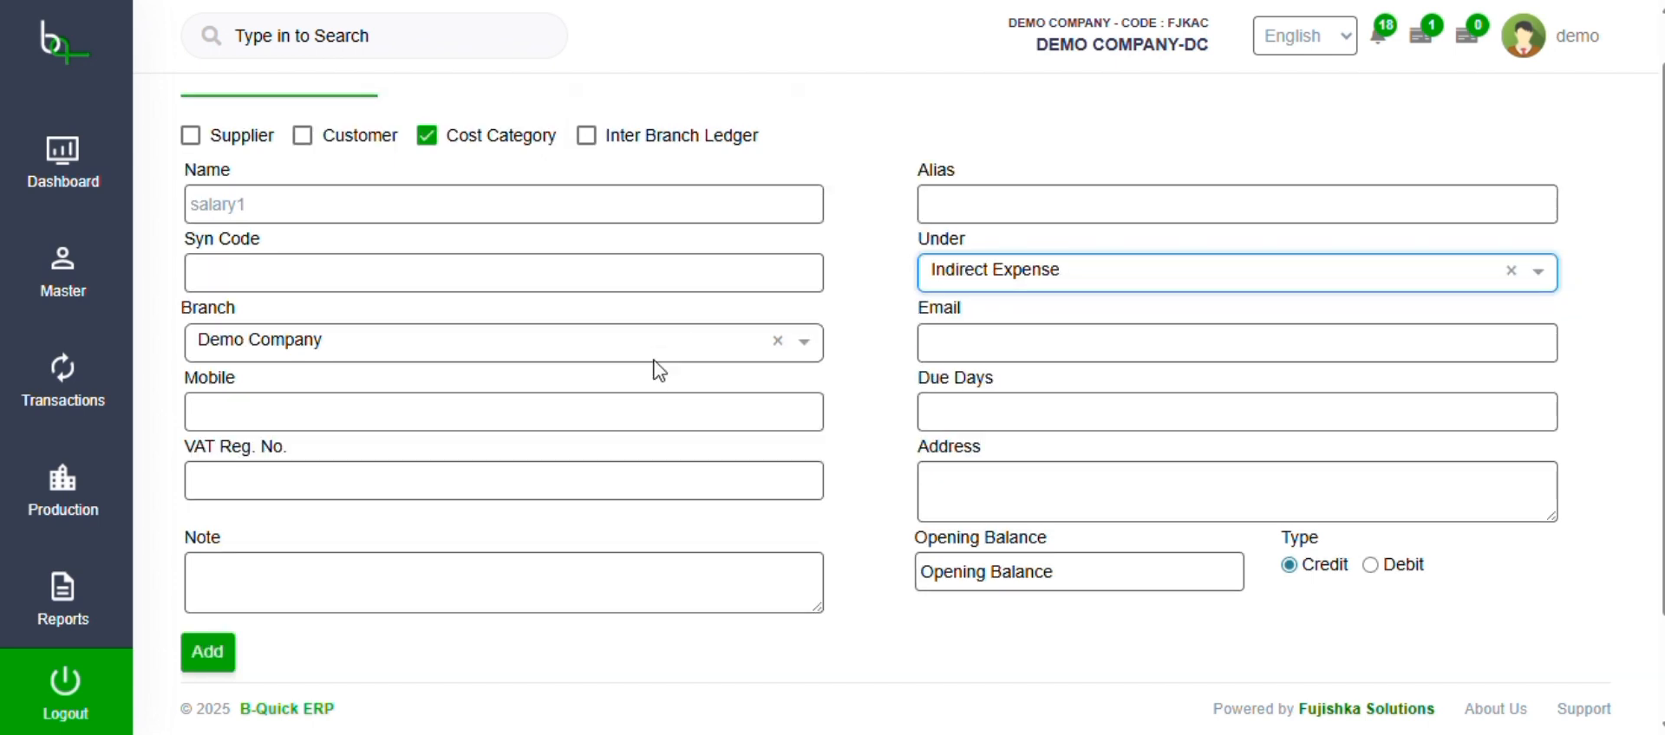
left_click(210, 535)
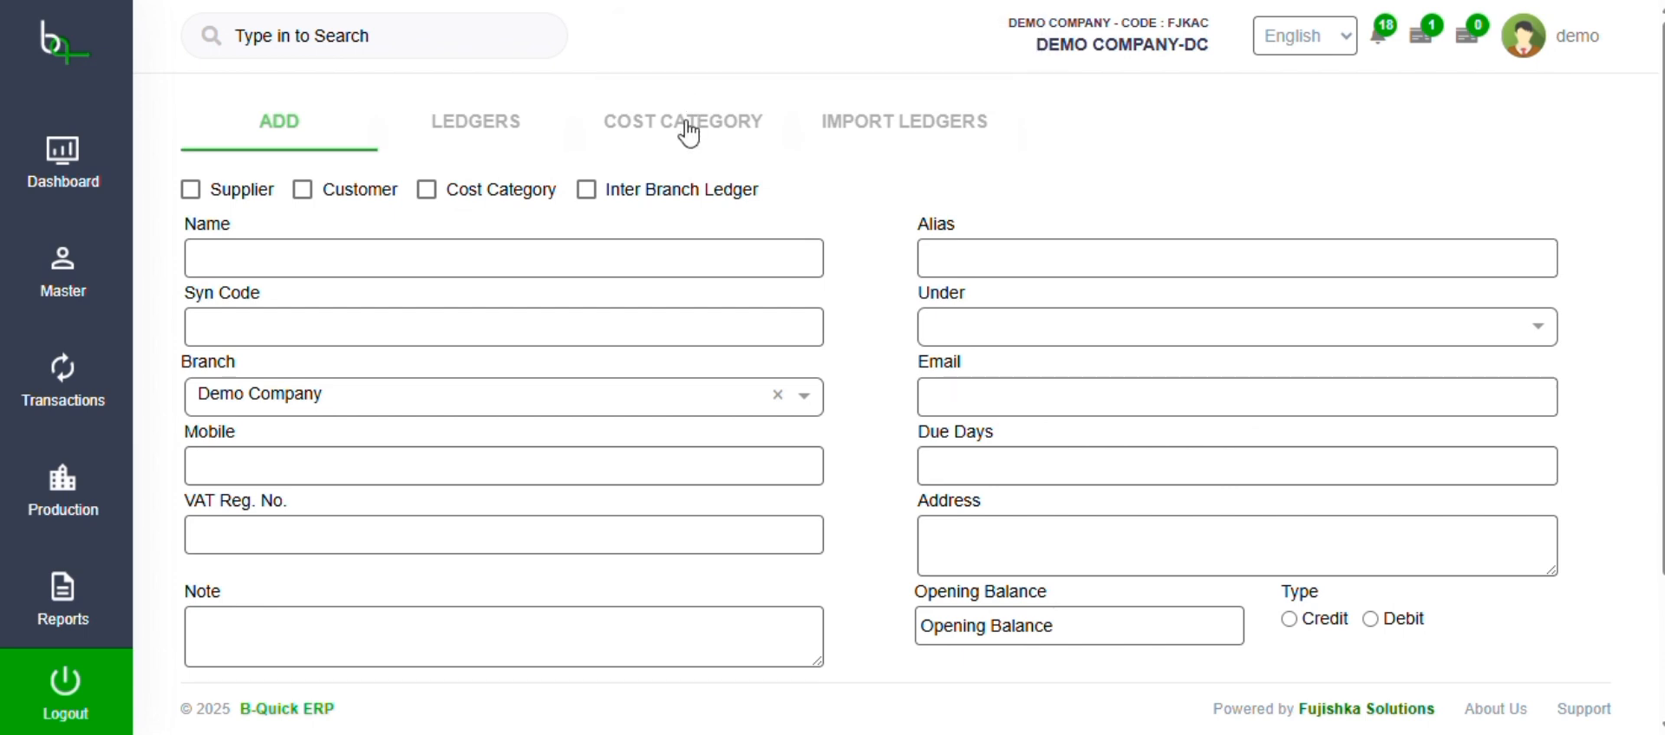
Add two cost centers, hr and marketing, to the salary1 cost category
left_click(689, 130)
scroll(694, 373, "down", 1)
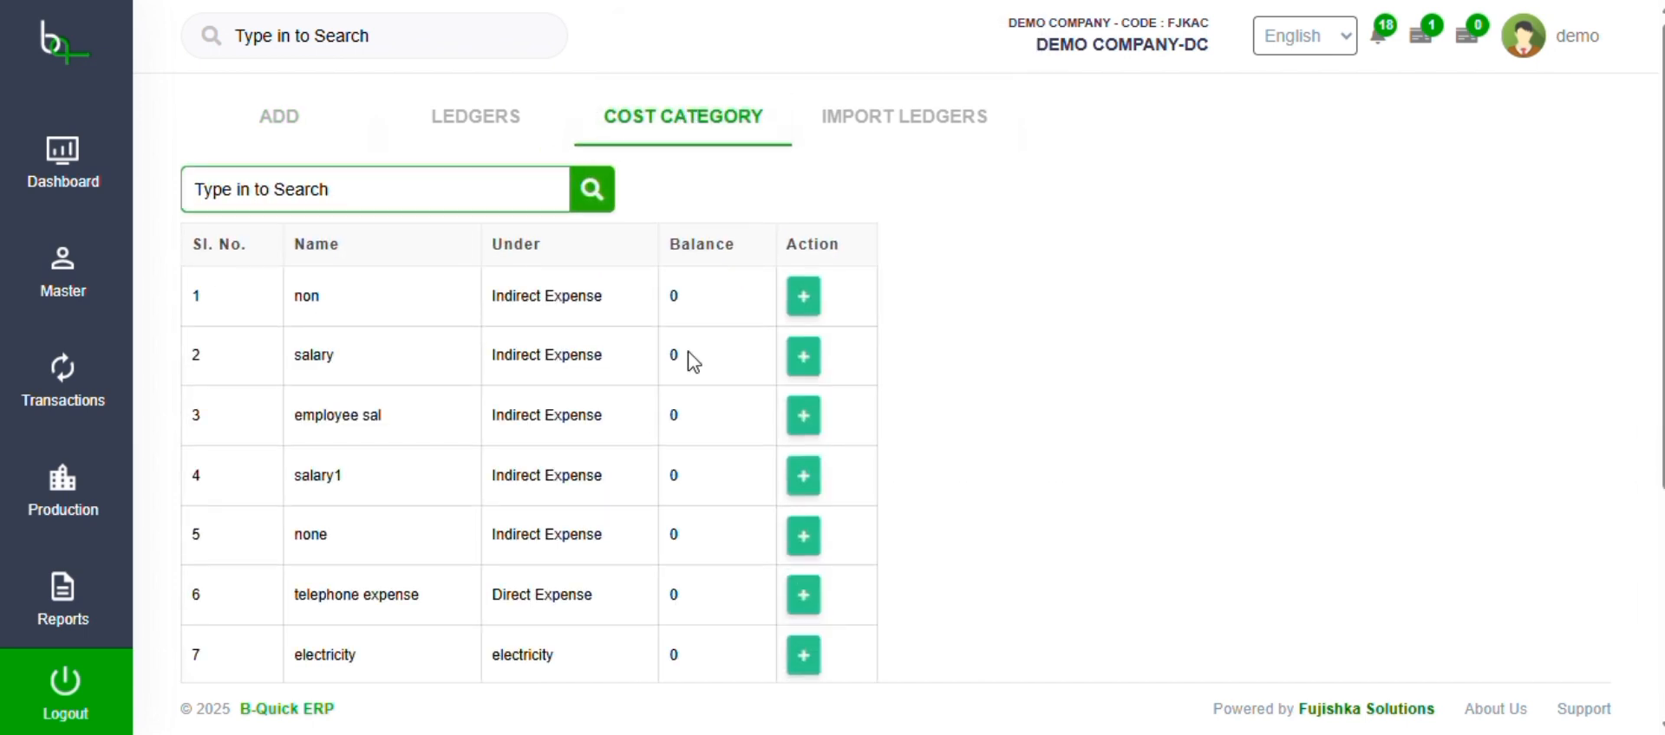
left_click(805, 442)
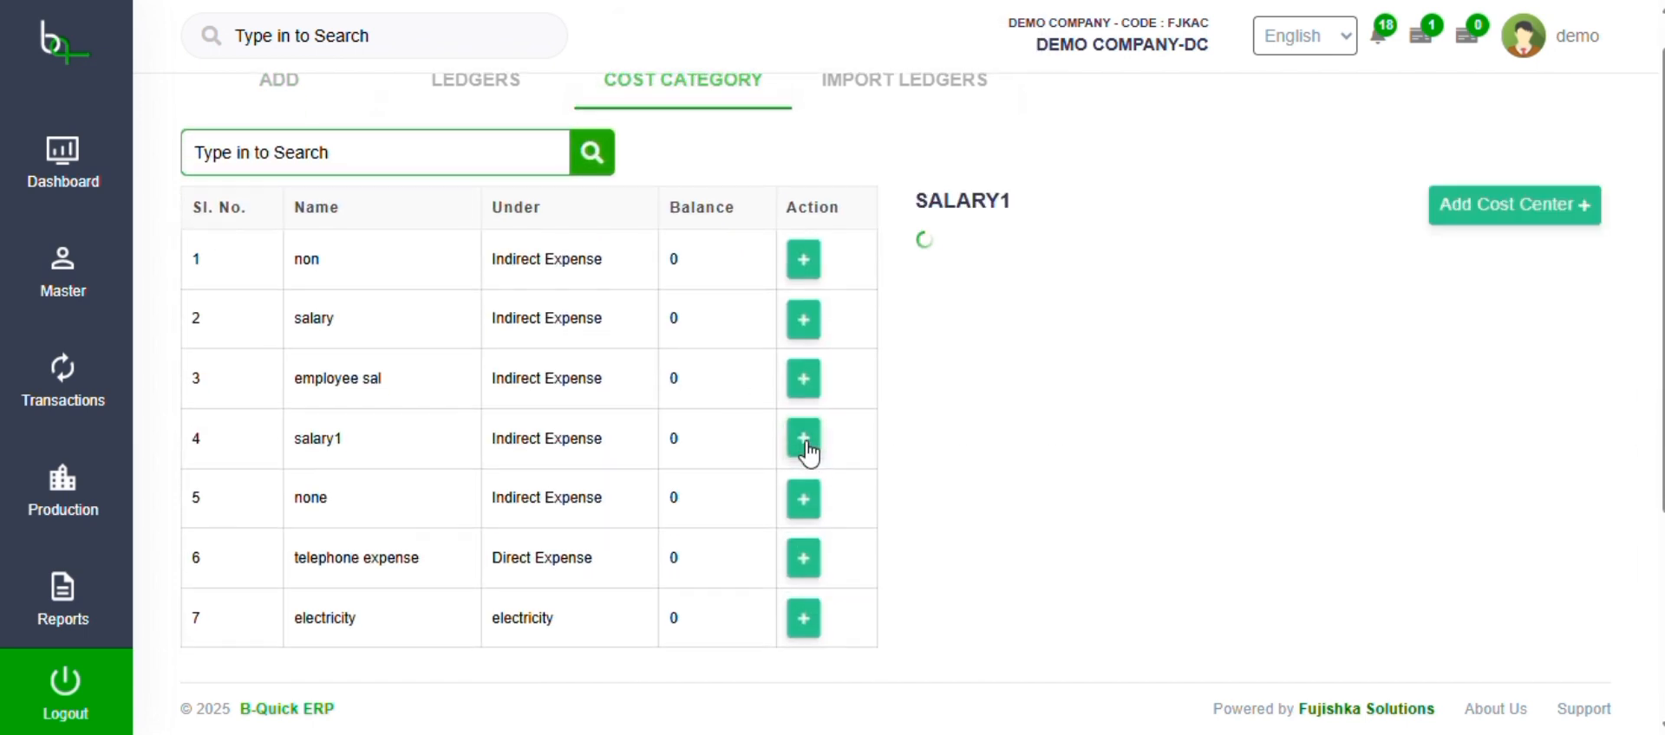
left_click(1466, 206)
left_click(774, 128)
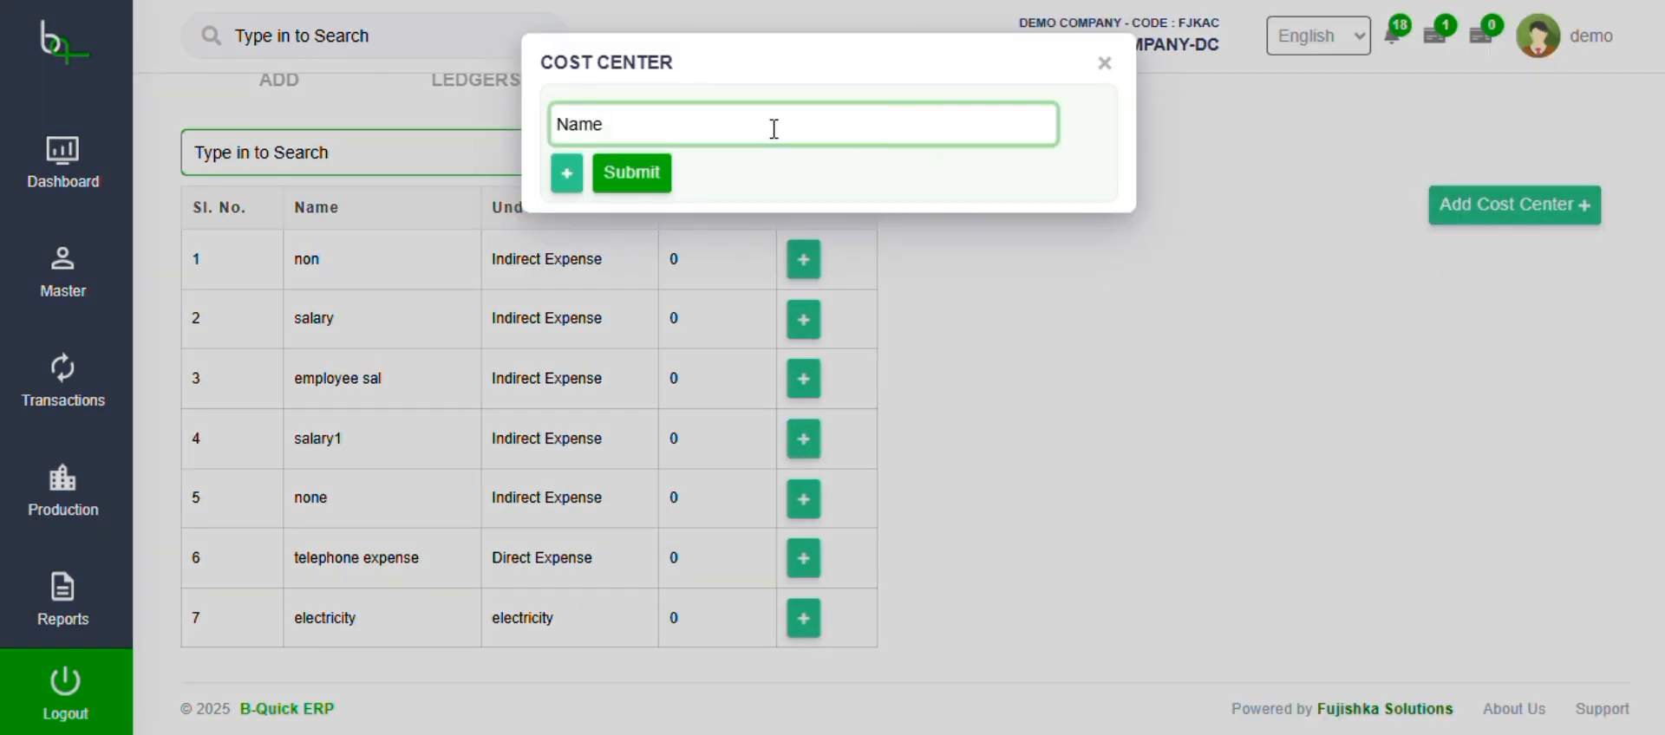
type("hr")
left_click(564, 187)
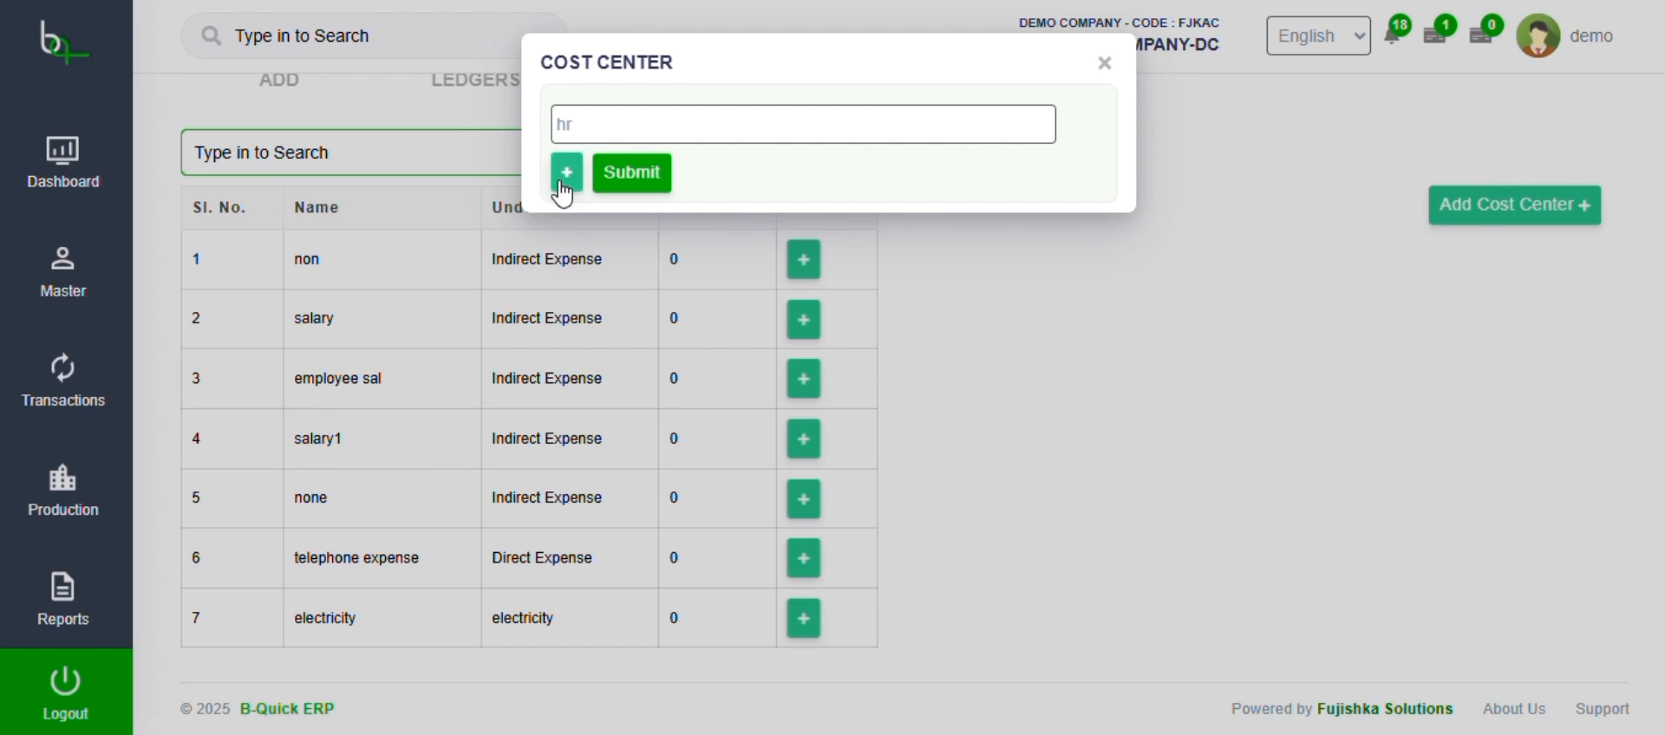
left_click(592, 178)
type("marketing")
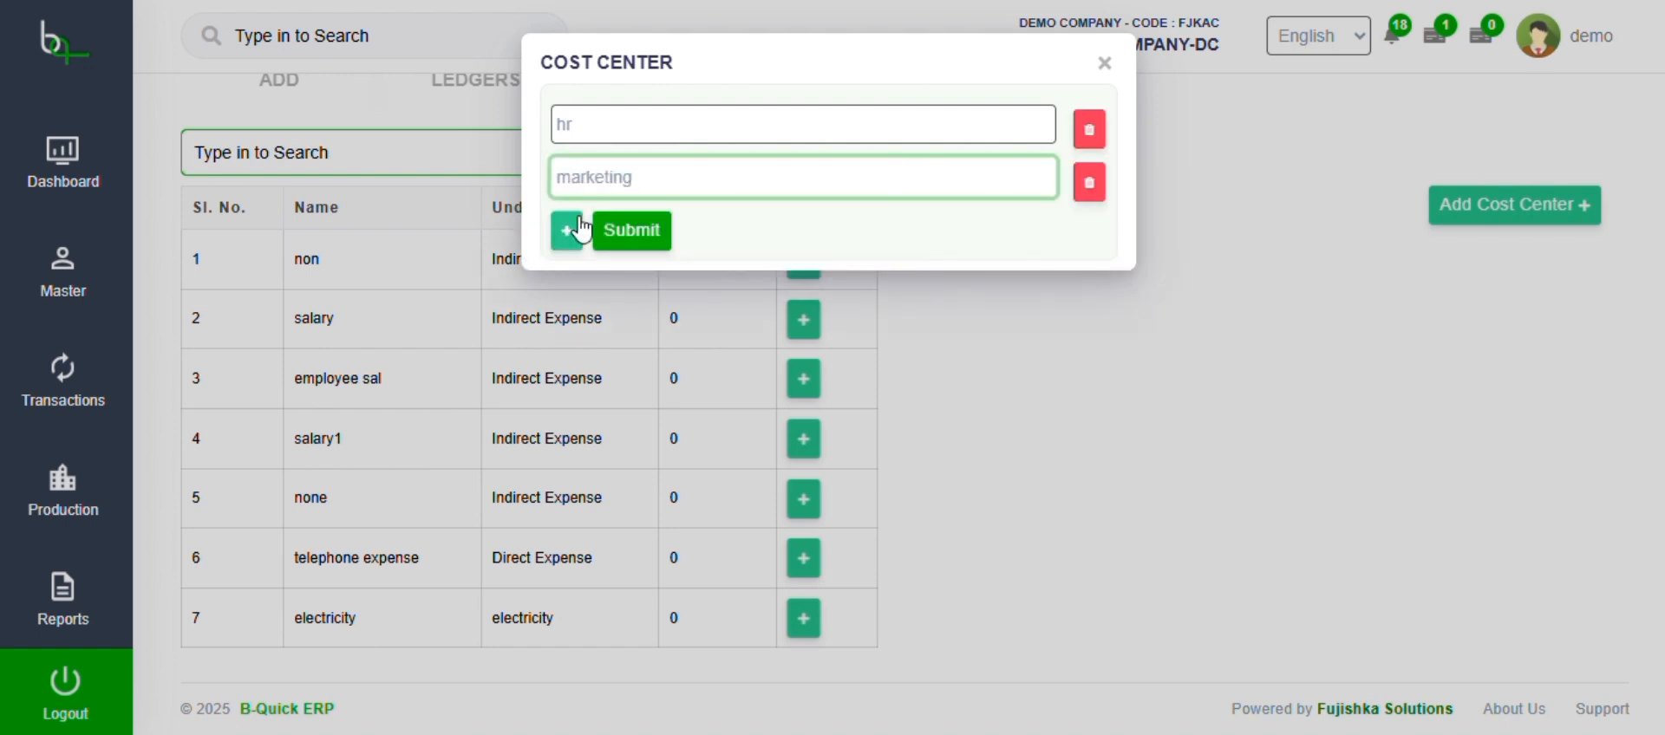
left_click(654, 239)
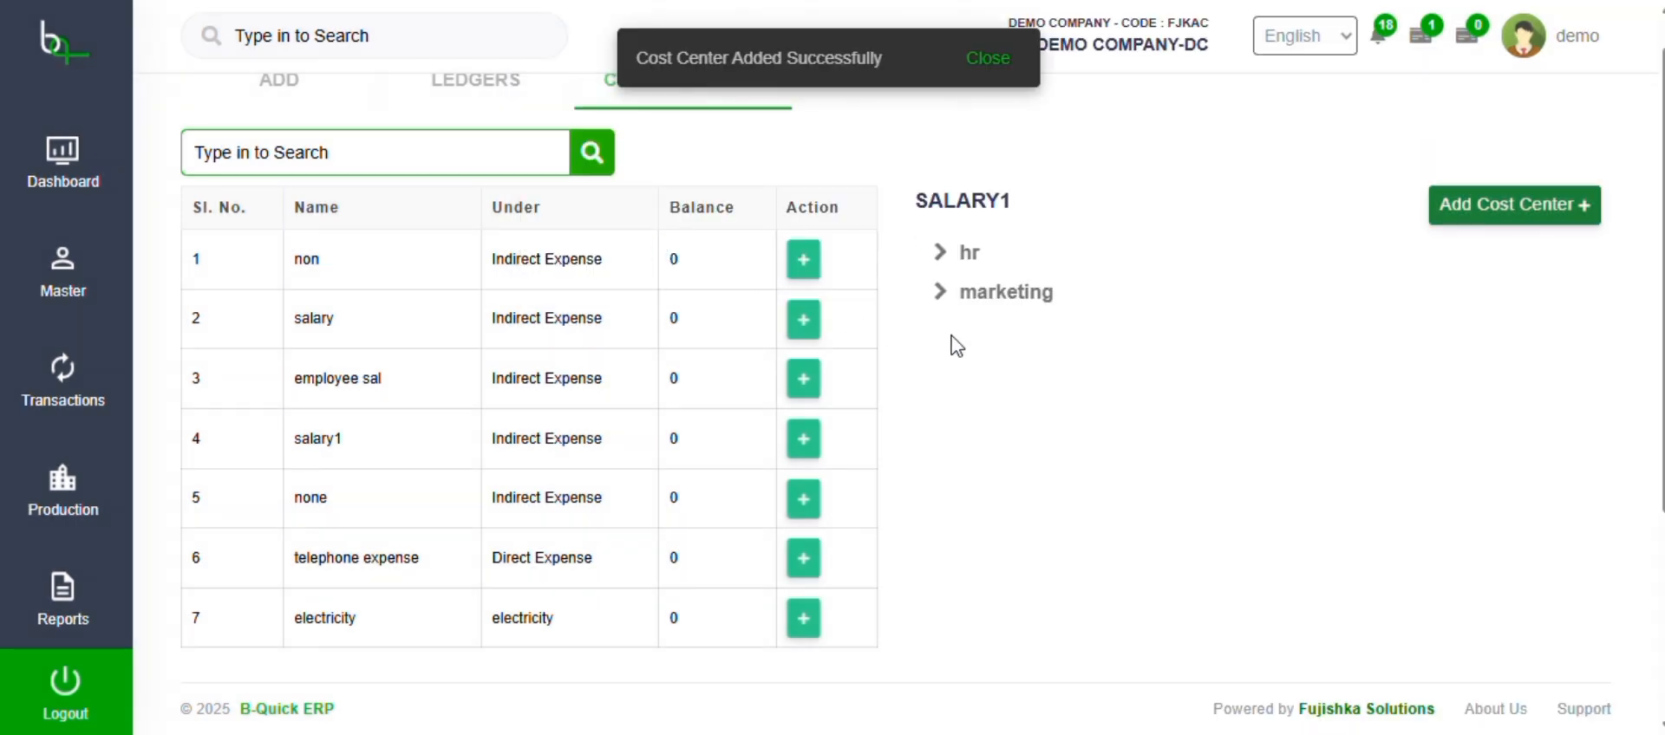
Add the cost sub centers emp1 and emp2 under salary1's hr cost center
left_click(975, 260)
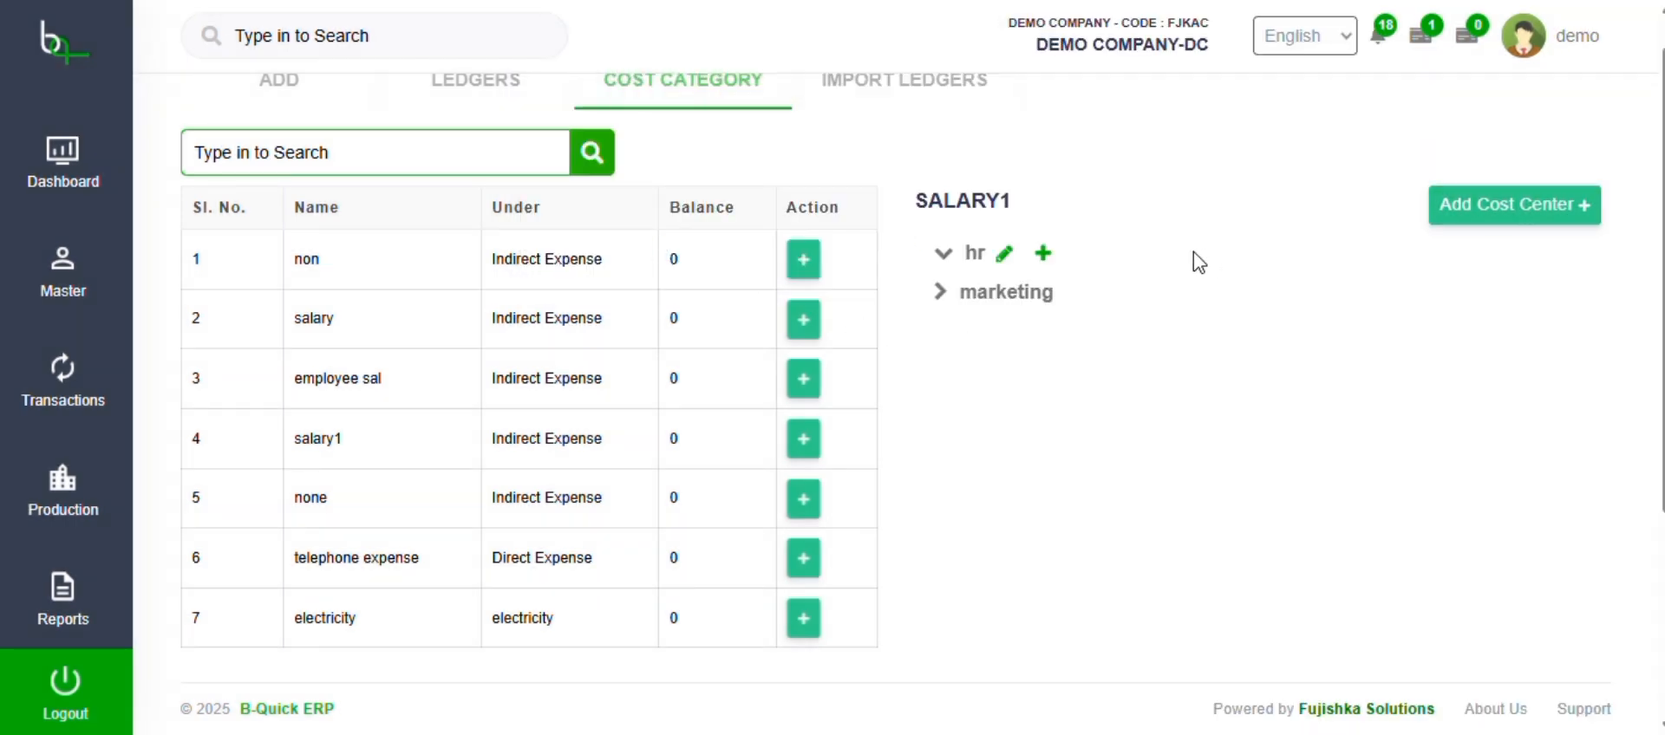
left_click(1044, 253)
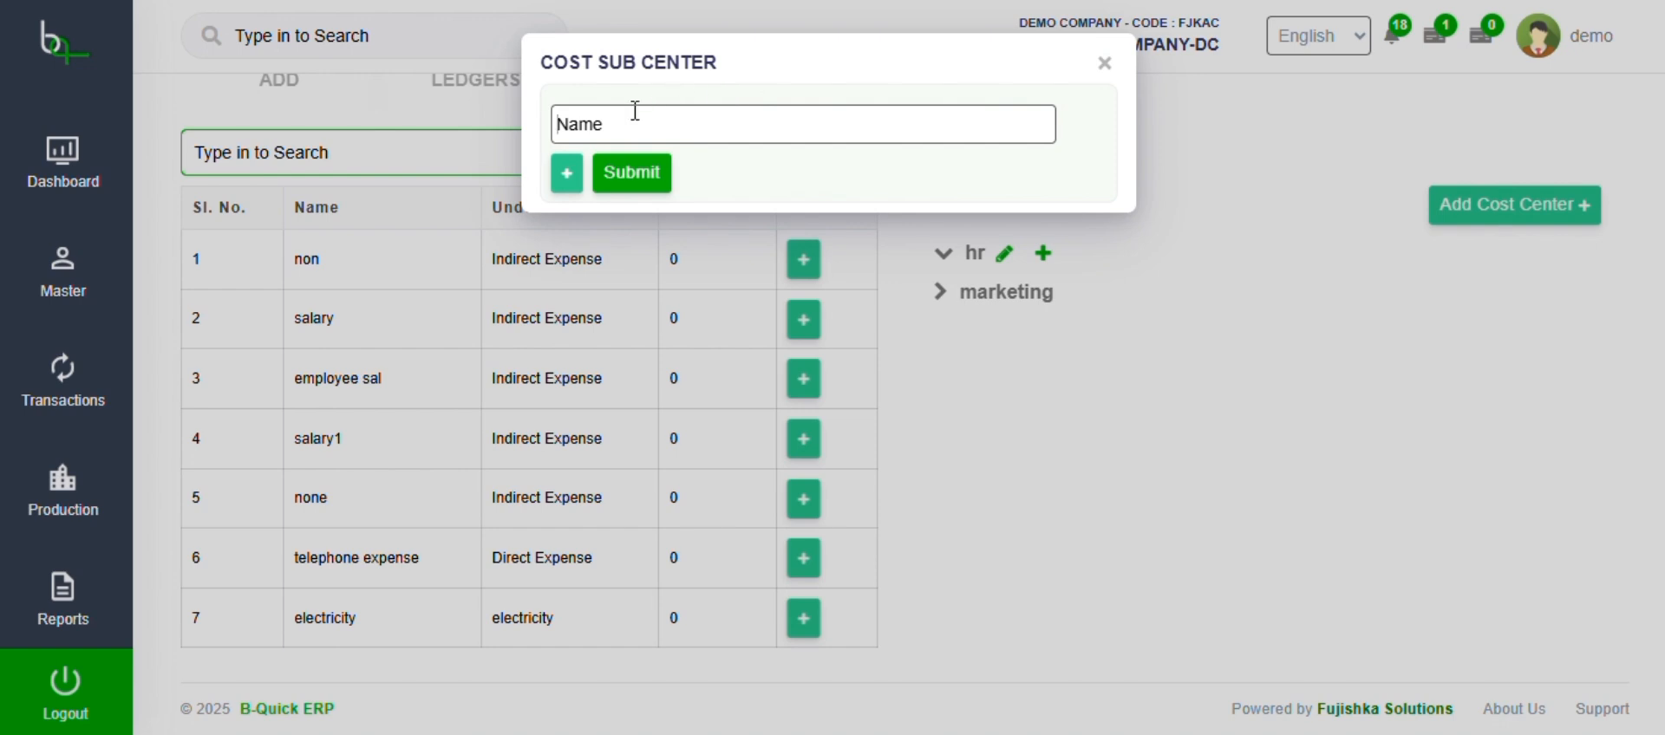
left_click(635, 110)
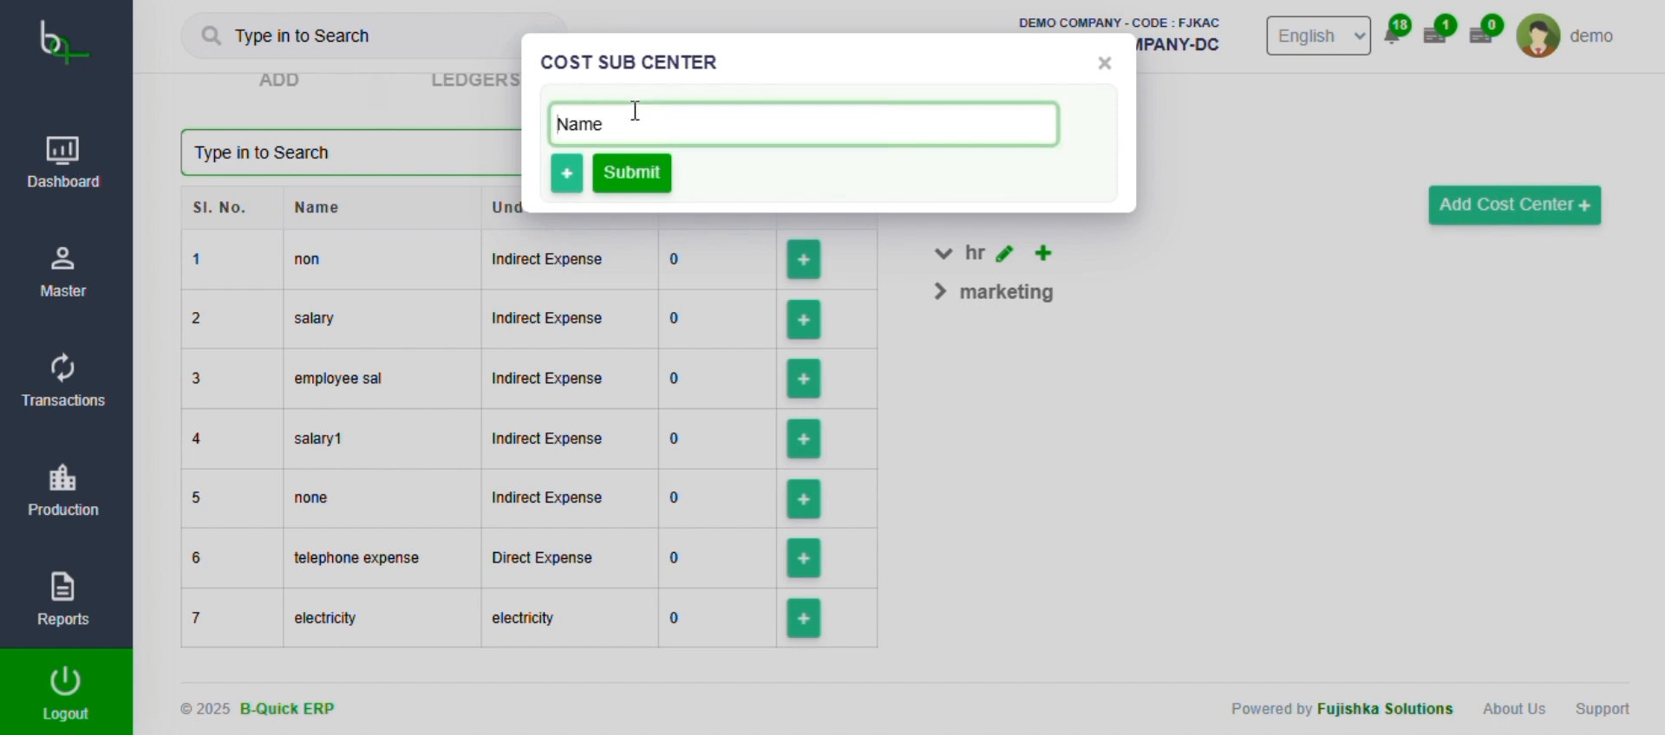
type("emp1")
left_click(566, 173)
left_click(583, 187)
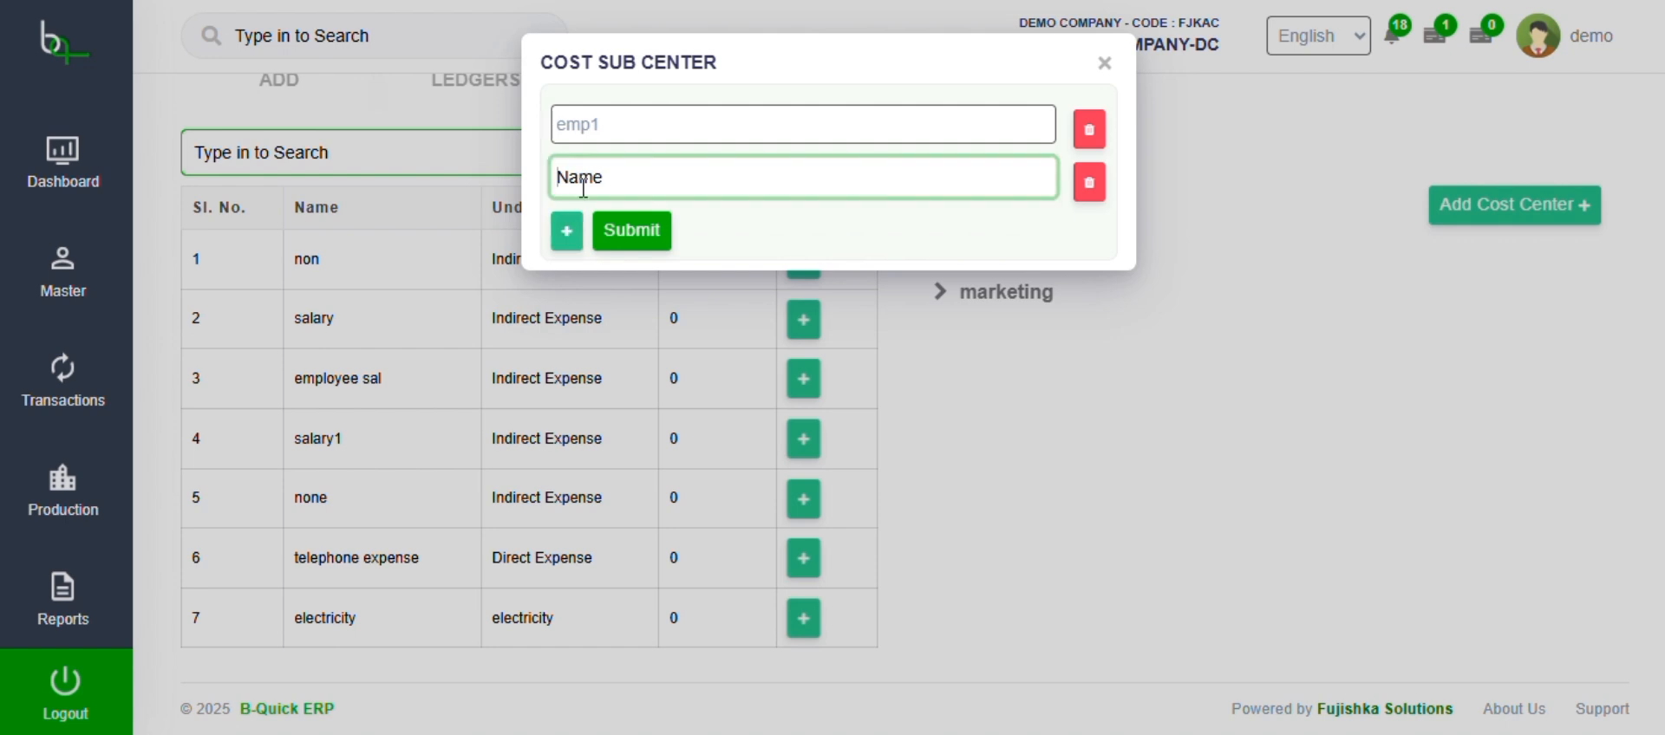
type("emp2")
left_click(632, 230)
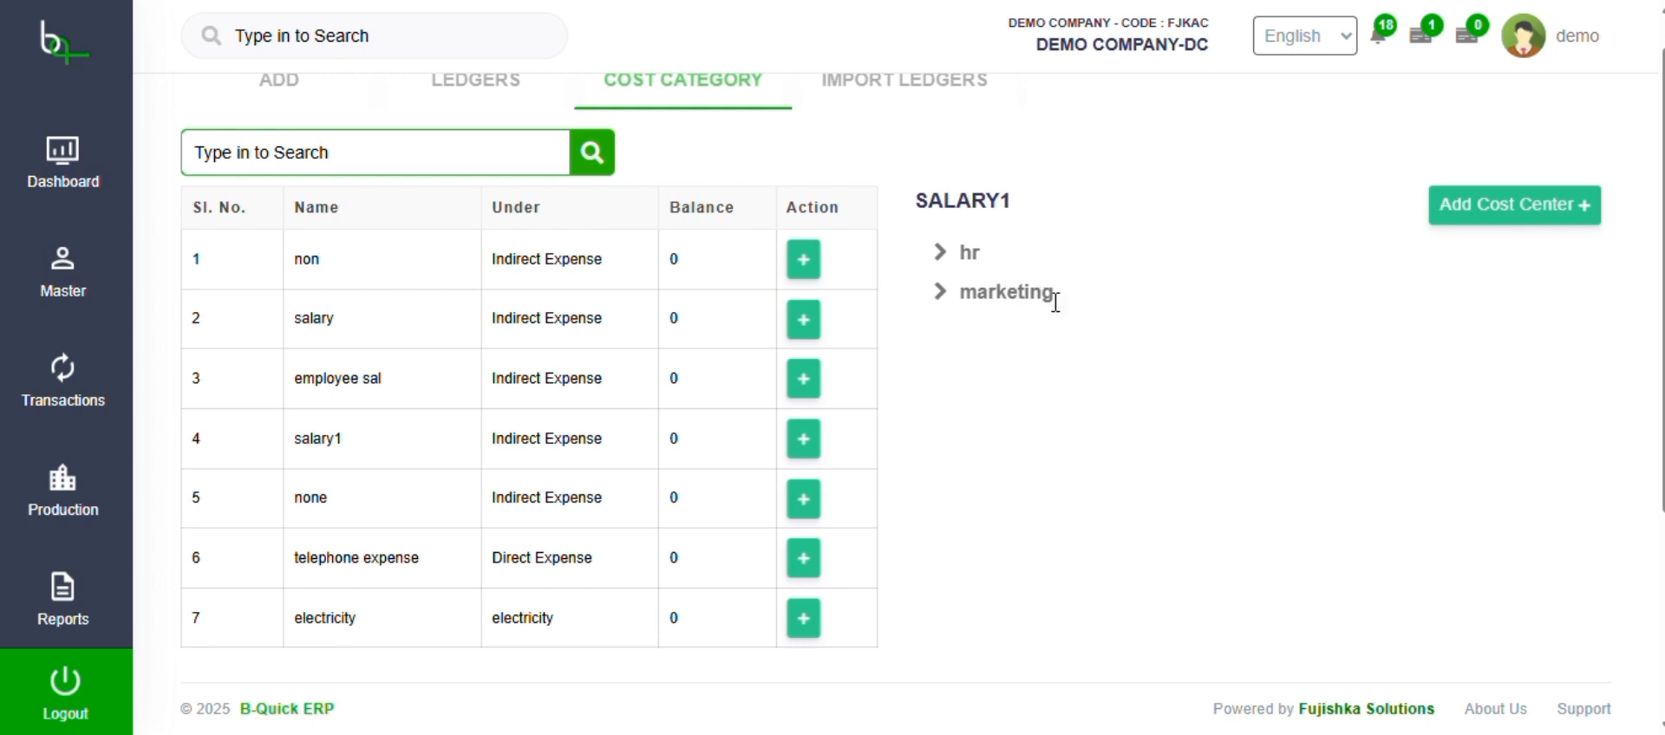
Start a new regular payment voucher in the transactions' voucher section
left_click(62, 367)
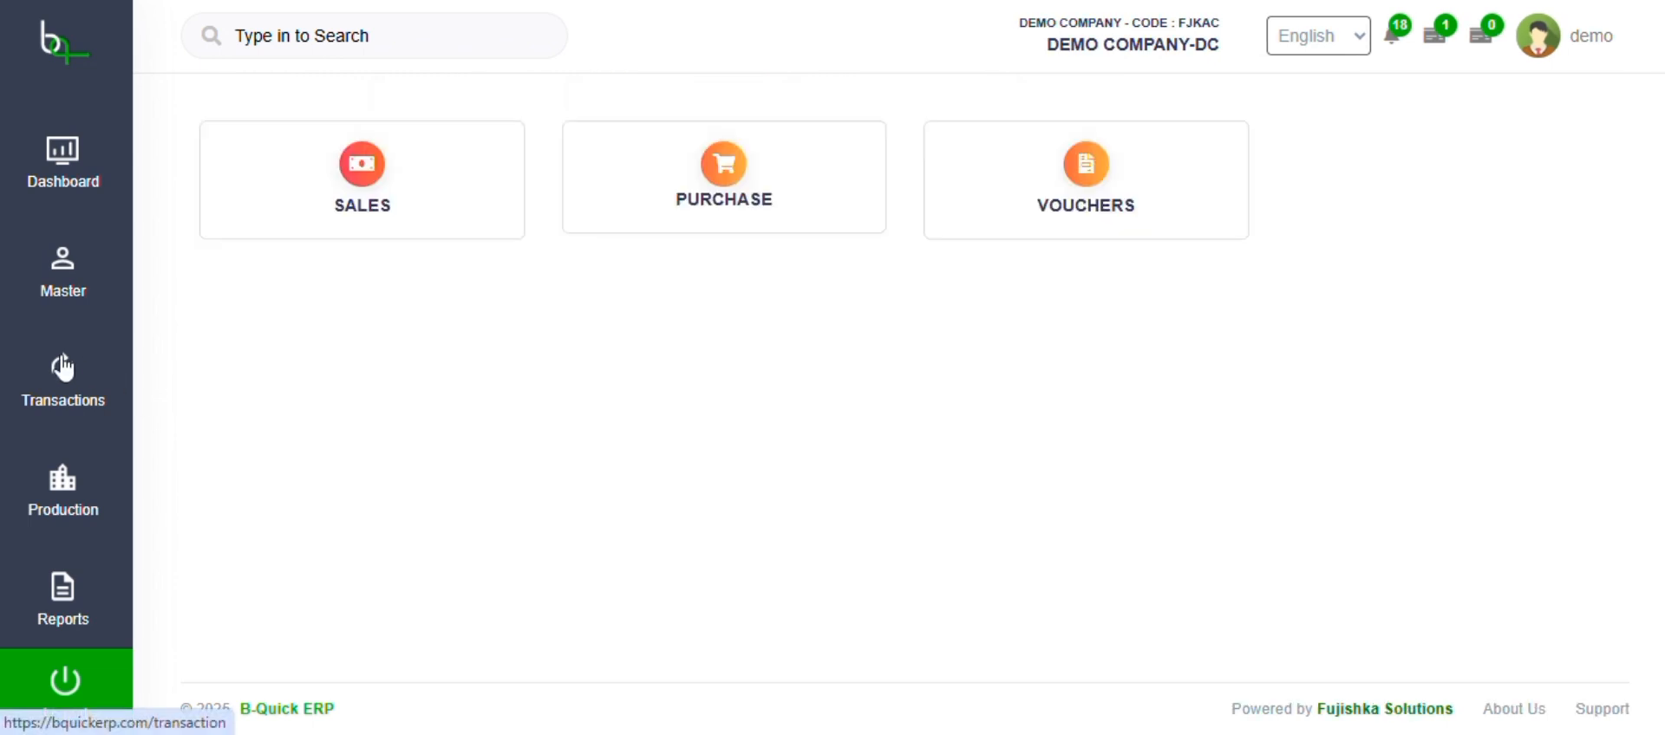
left_click(1026, 214)
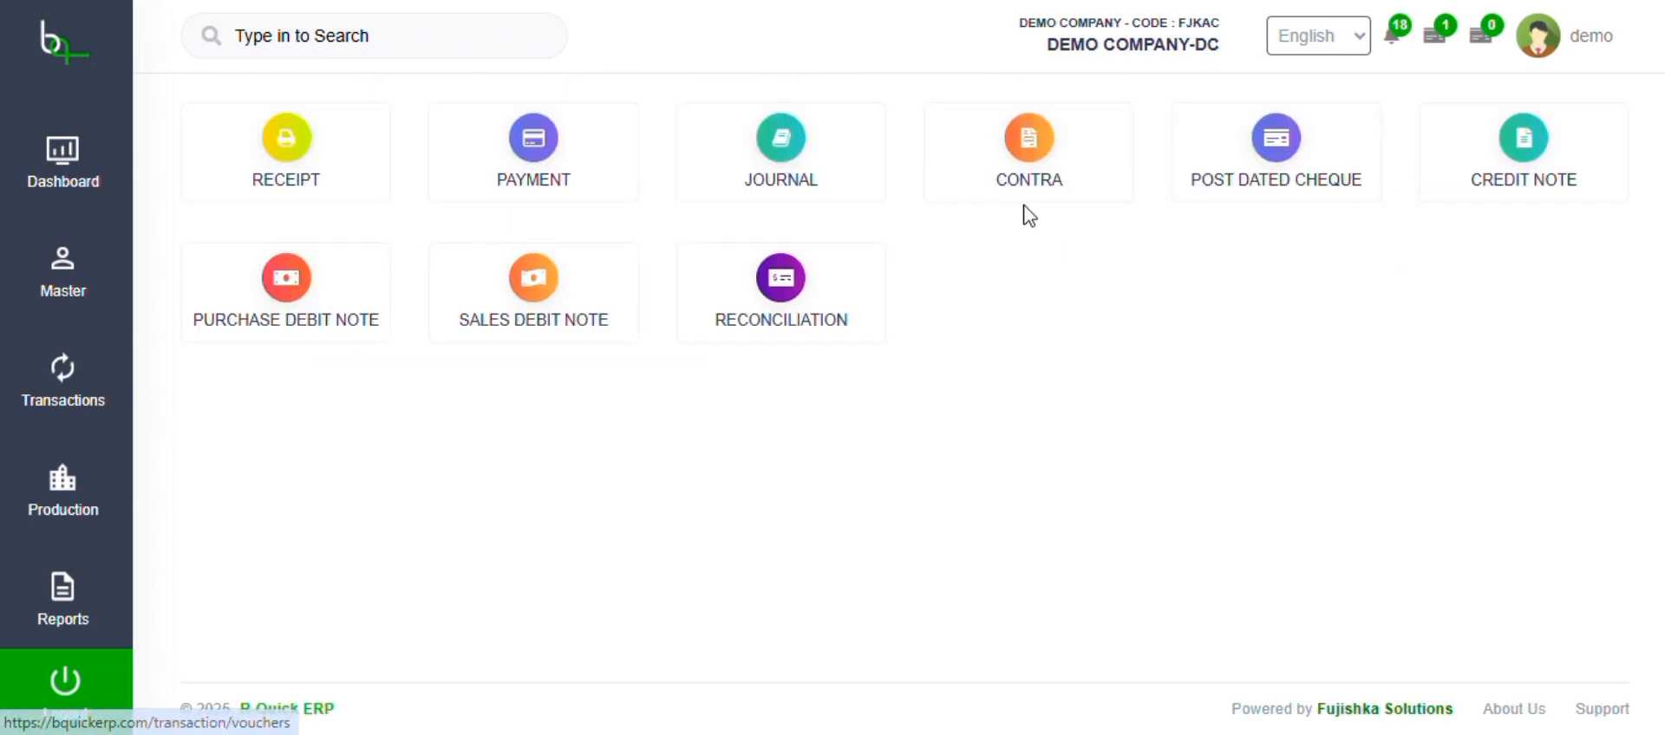
left_click(519, 176)
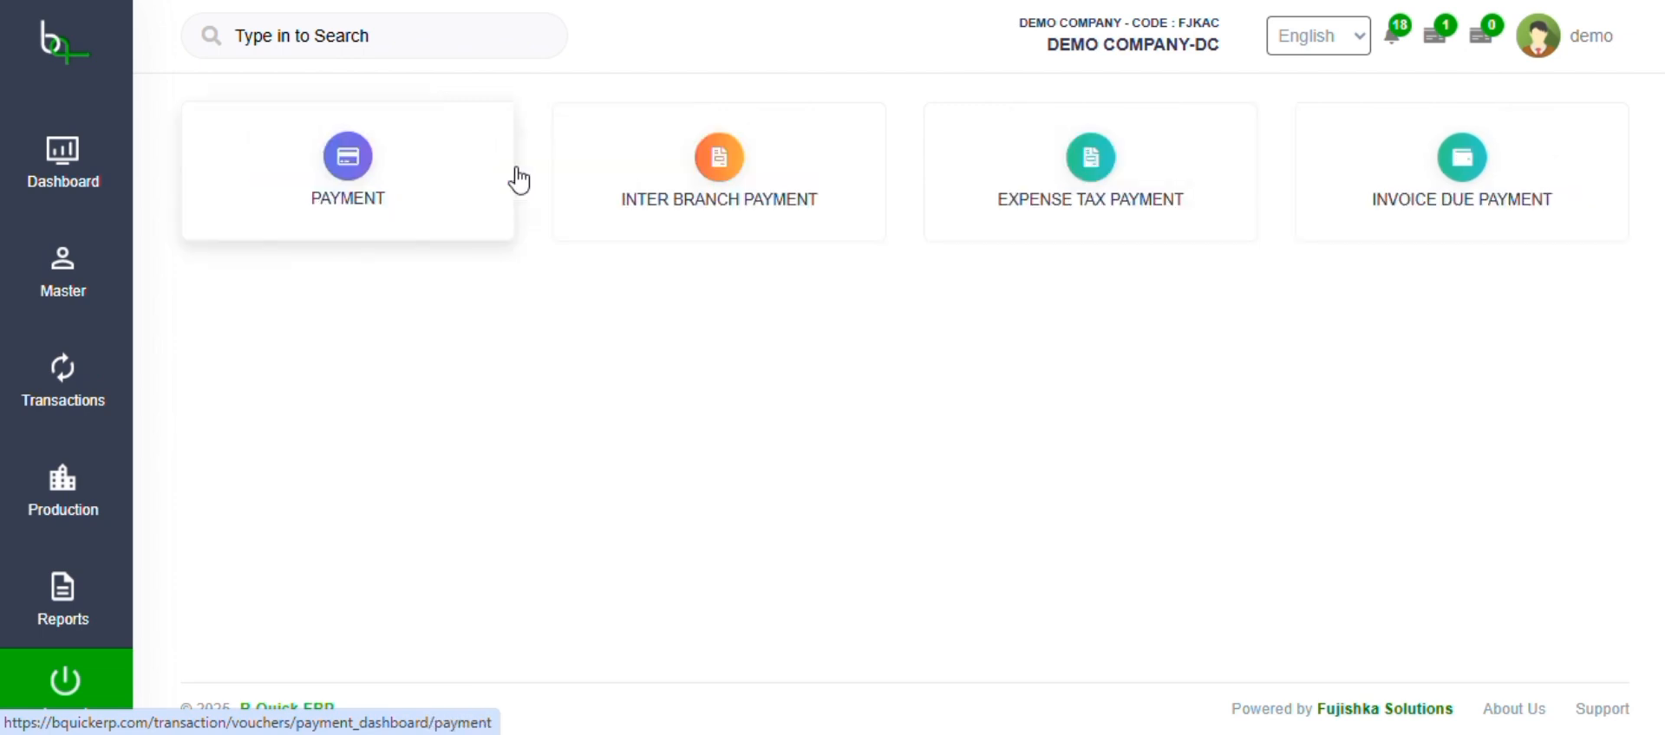
left_click(410, 189)
left_click(1541, 186)
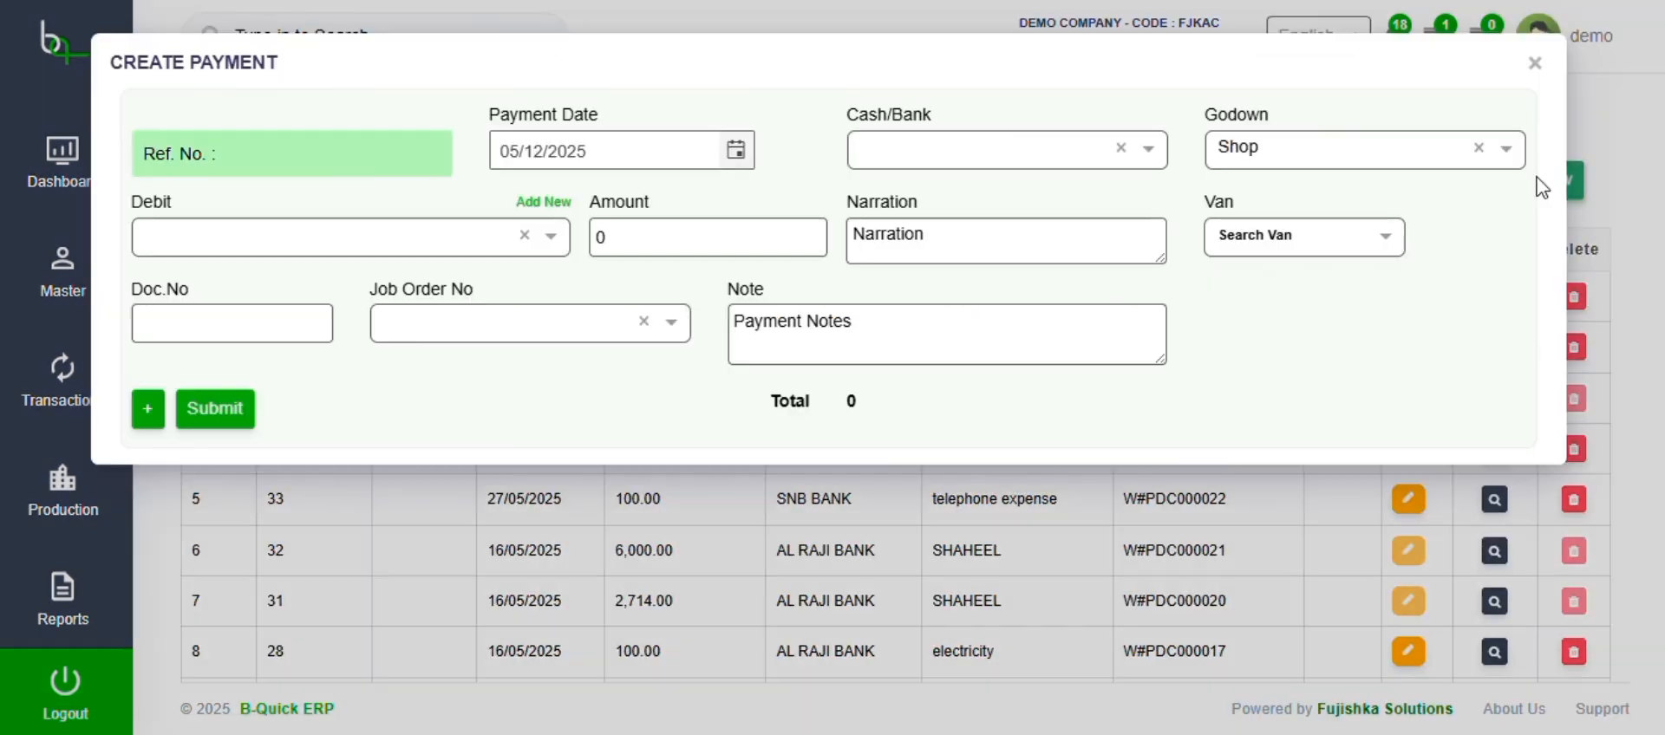
Set the payment to come from Cash@DC, with salary1 as the debit ledger and an amount of 10000
left_click(933, 149)
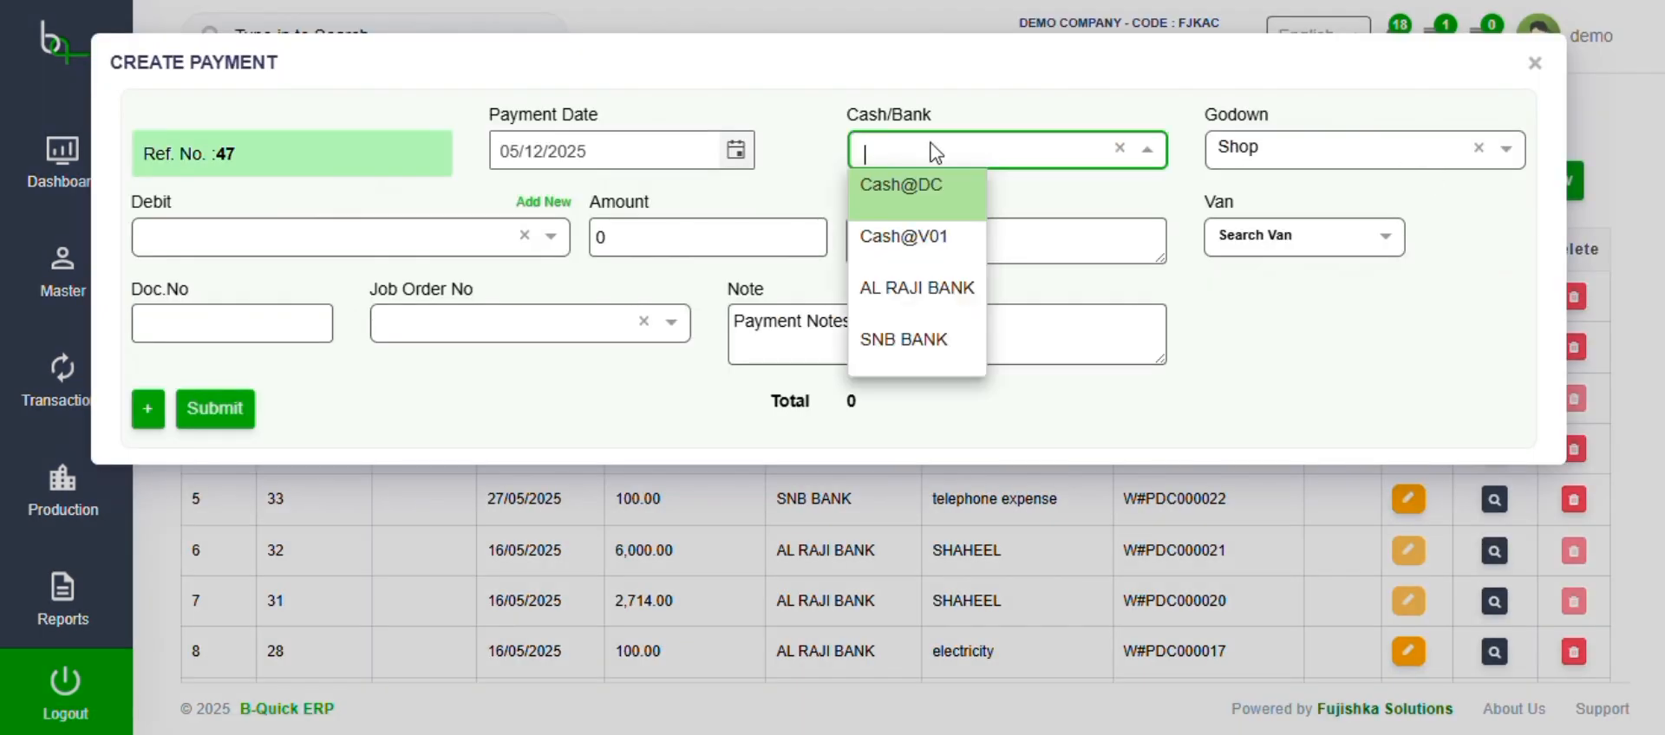
left_click(889, 201)
left_click(323, 260)
type("s")
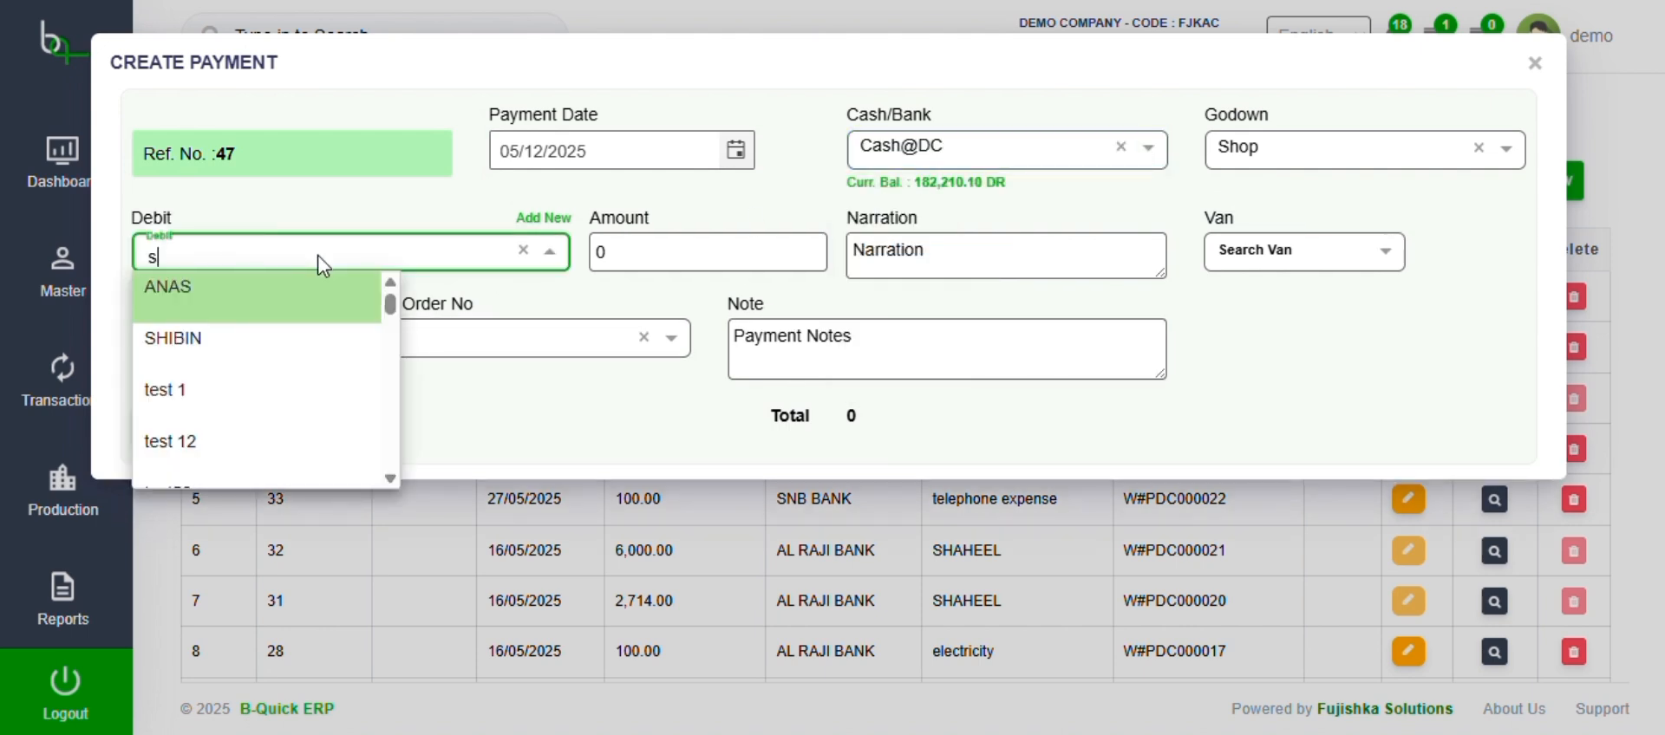
type("ala")
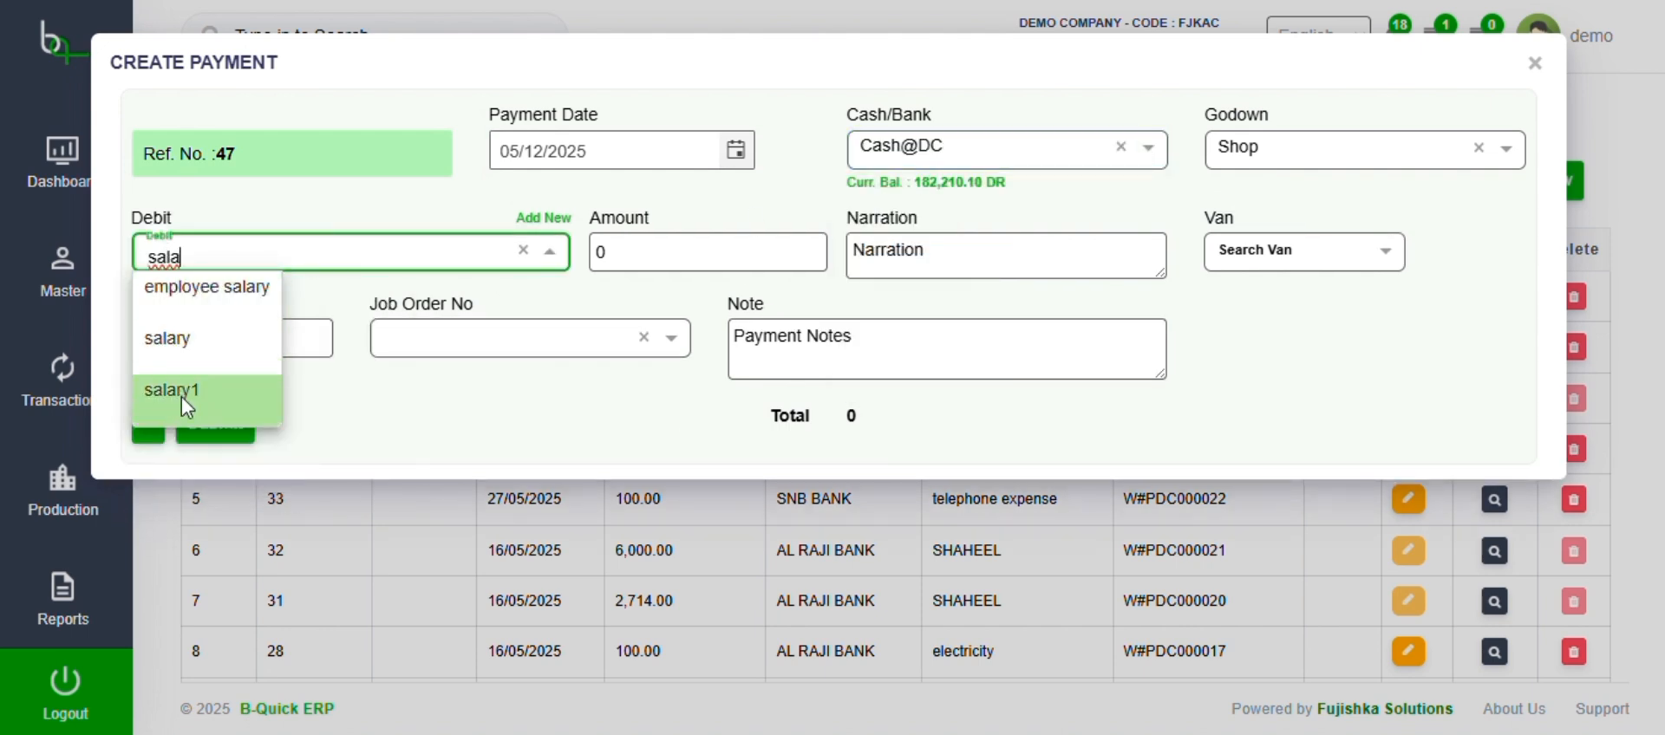
left_click(185, 395)
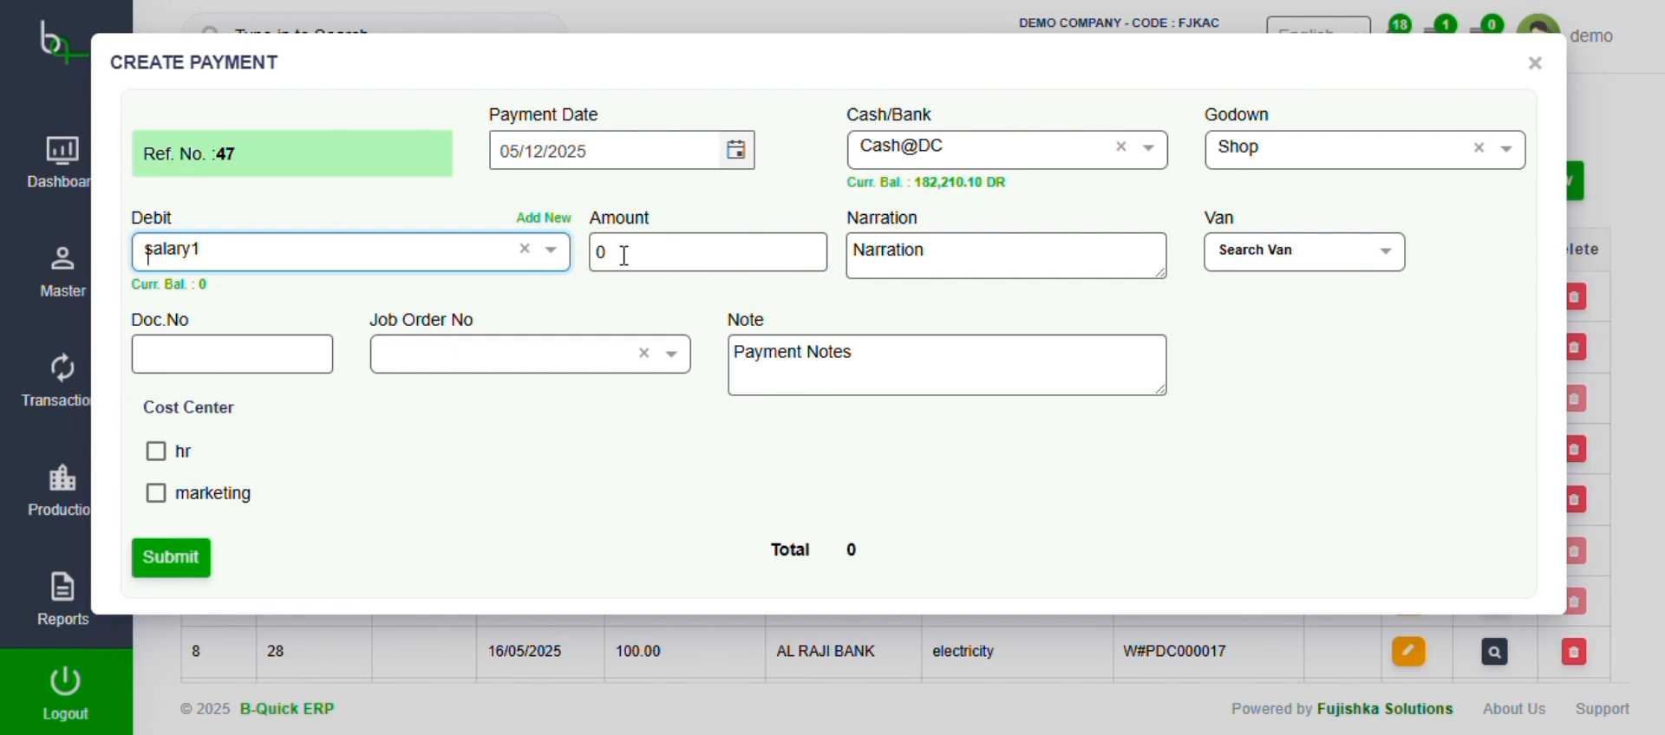
left_click(623, 256)
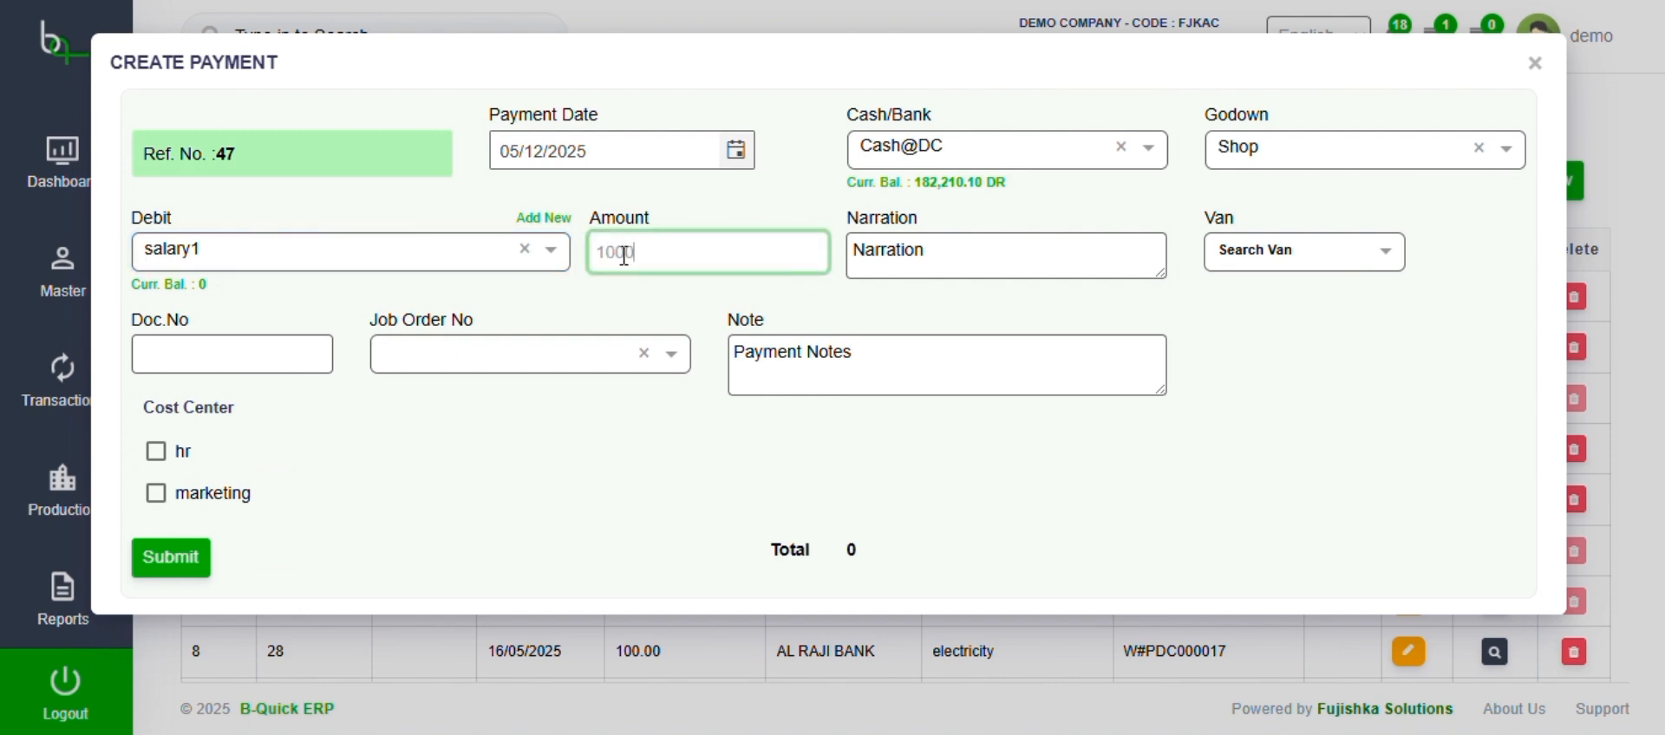
type("10000")
Include the hr and marketing cost centers, allocate 6000 to hr, and include its sub centers emp1 and emp2
left_click(163, 454)
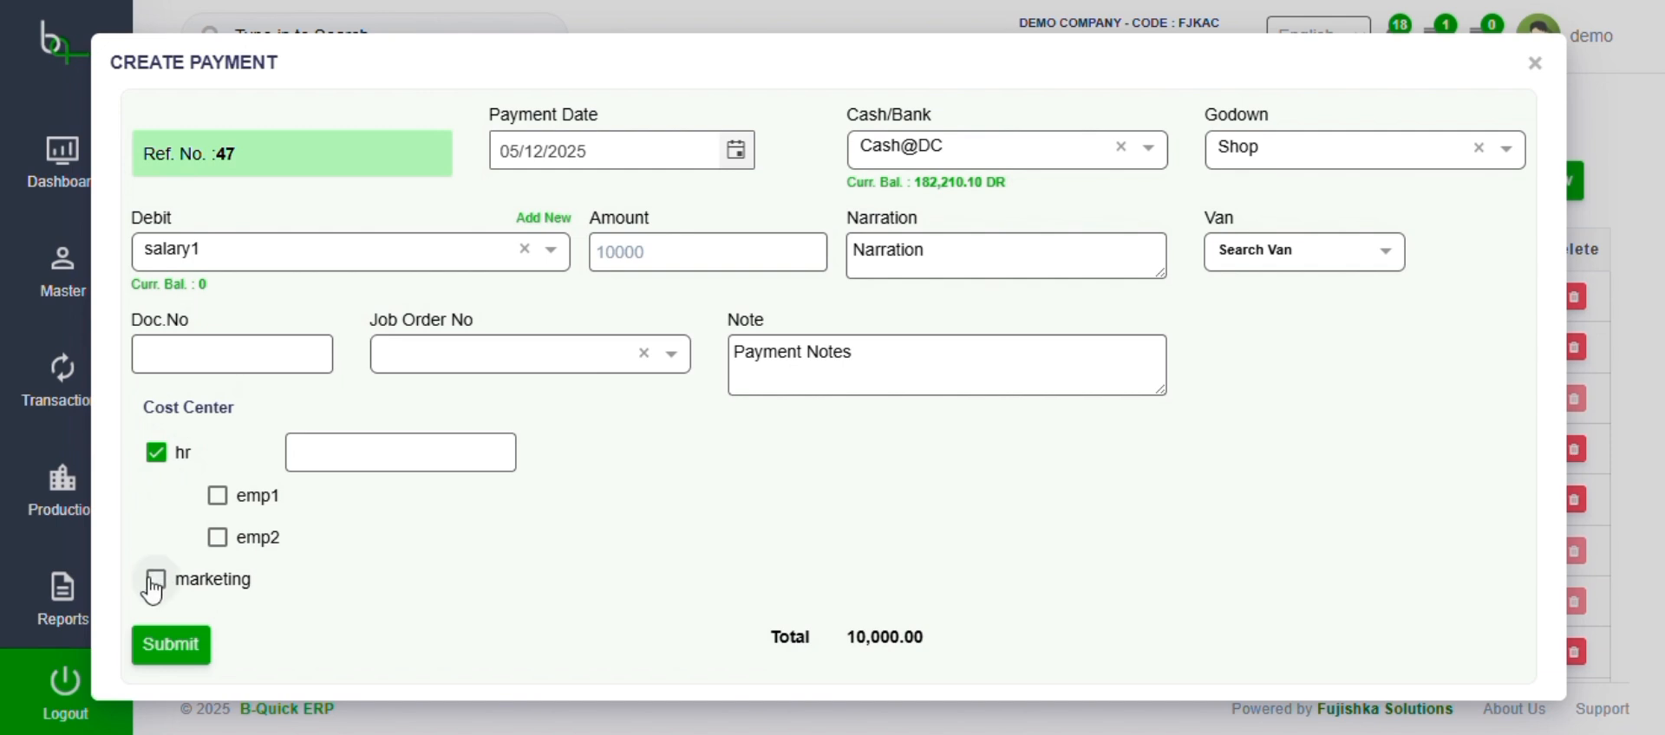
left_click(153, 583)
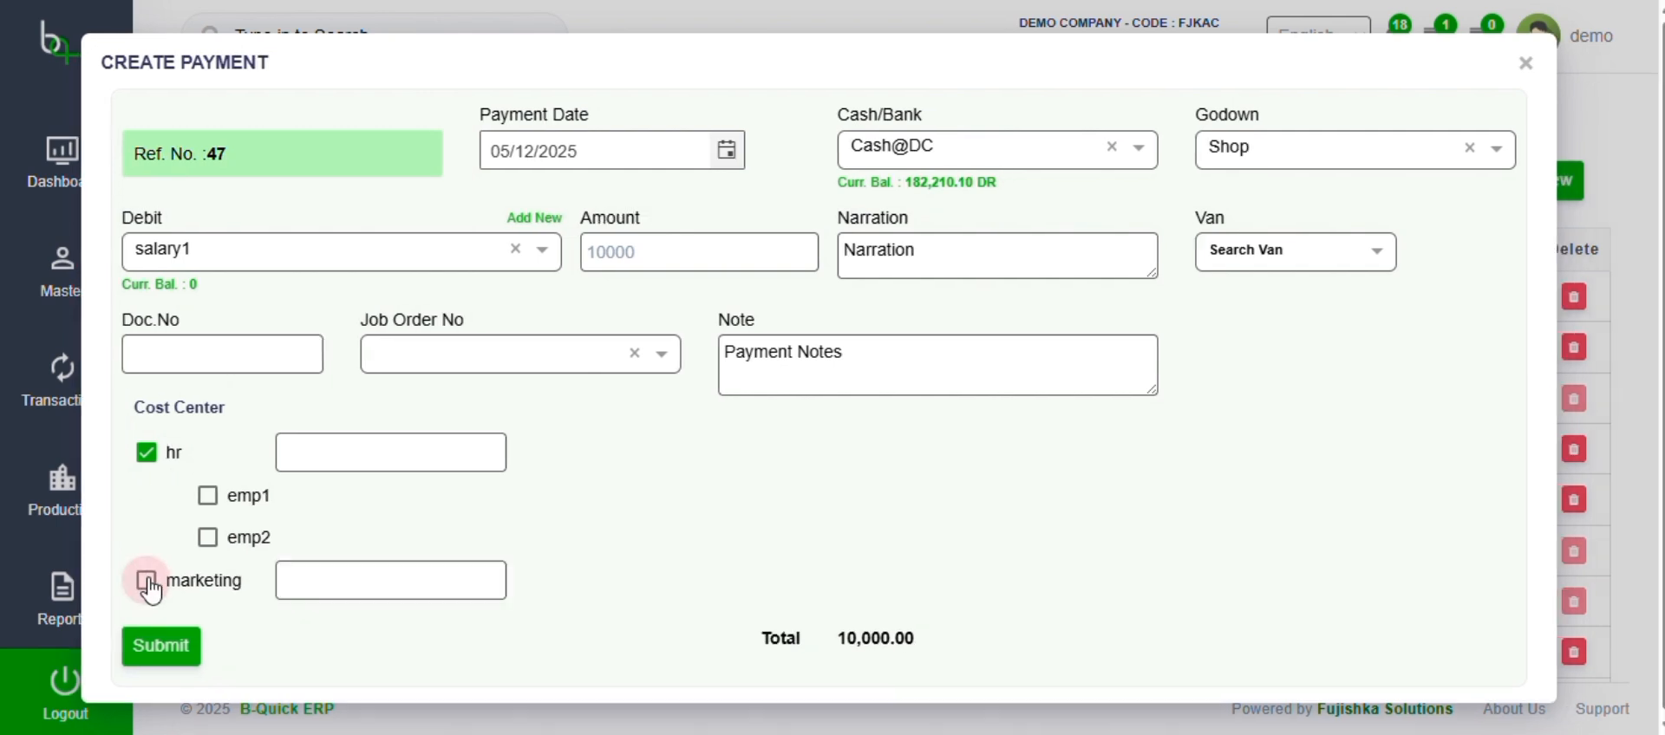
left_click(373, 463)
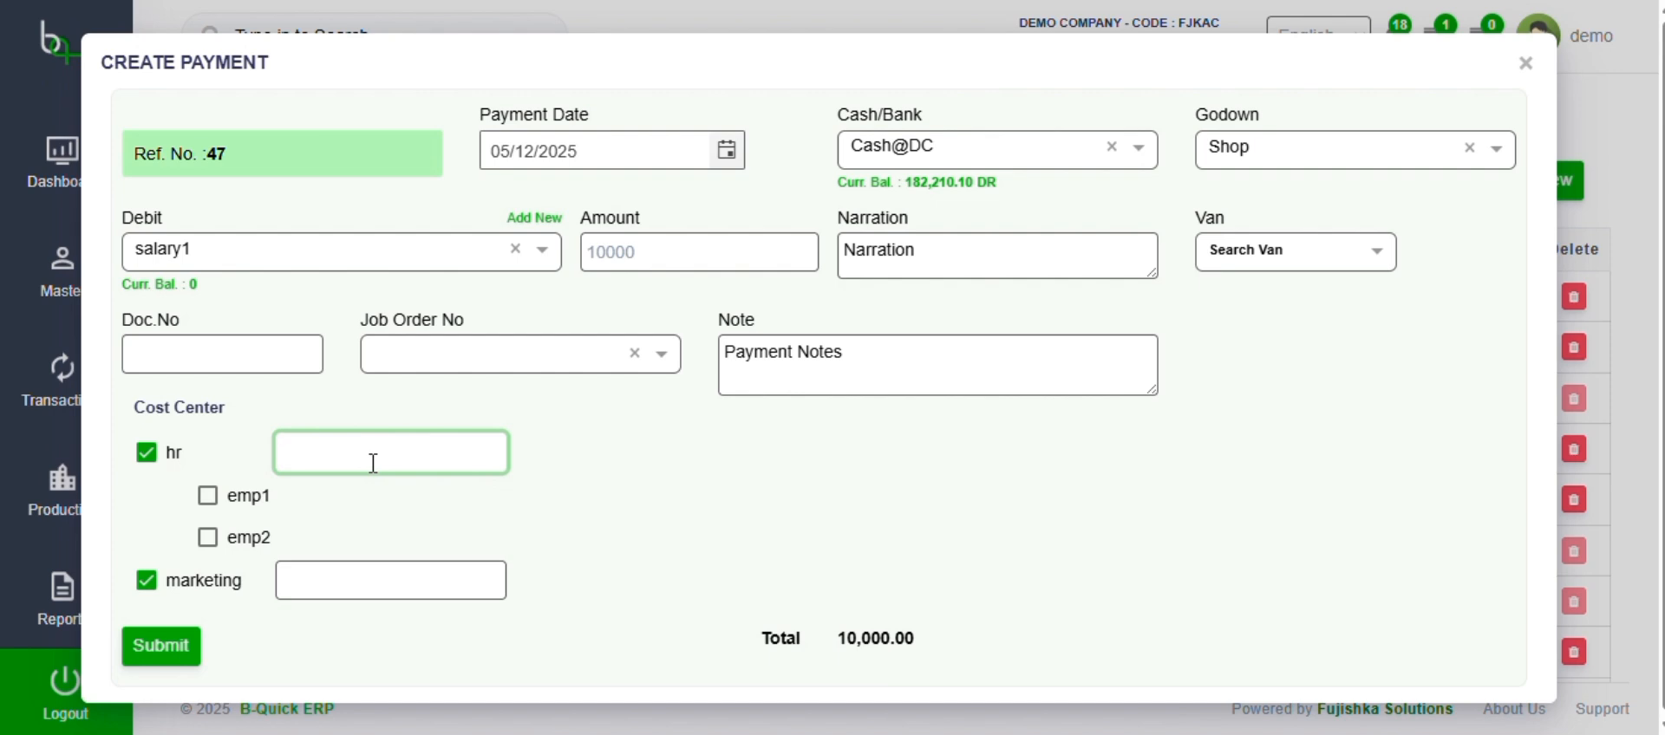
left_click(213, 502)
left_click(212, 545)
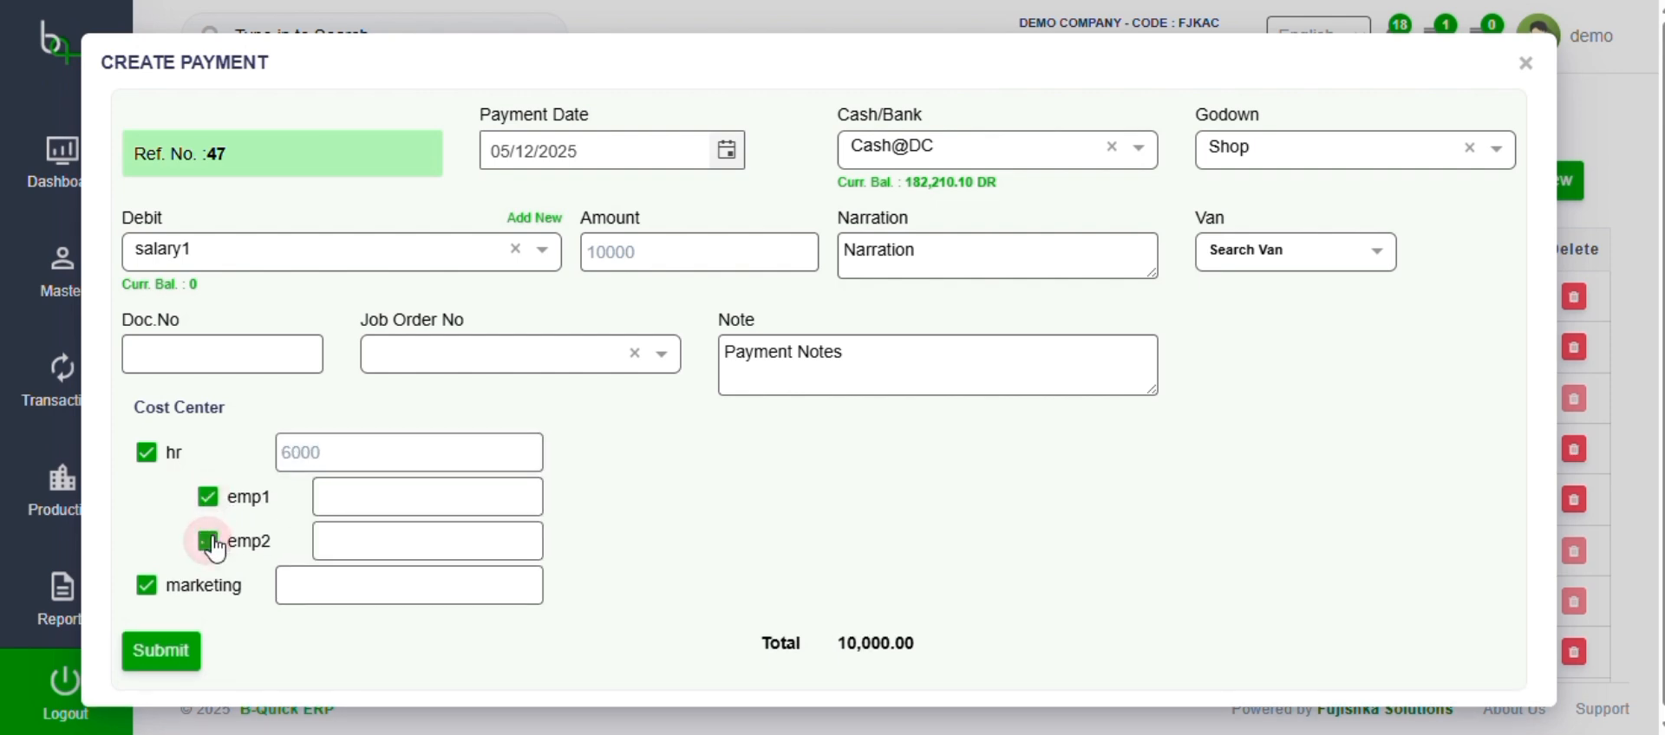
Allocate 3000 each to emp1 and emp2 and 4000 to marketing, and submit the payment
left_click(398, 500)
type("300")
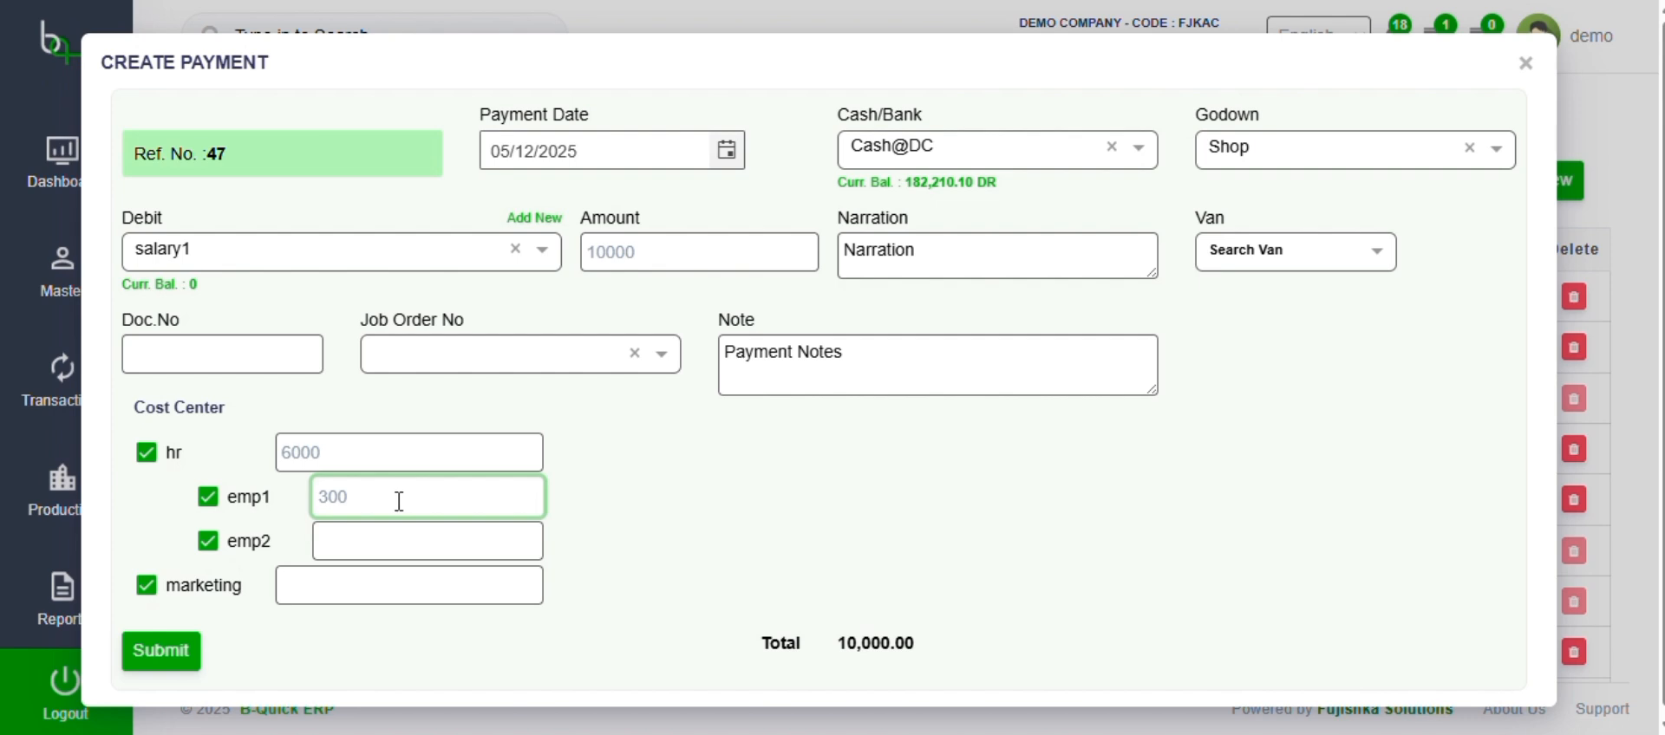
type("0")
left_click(387, 532)
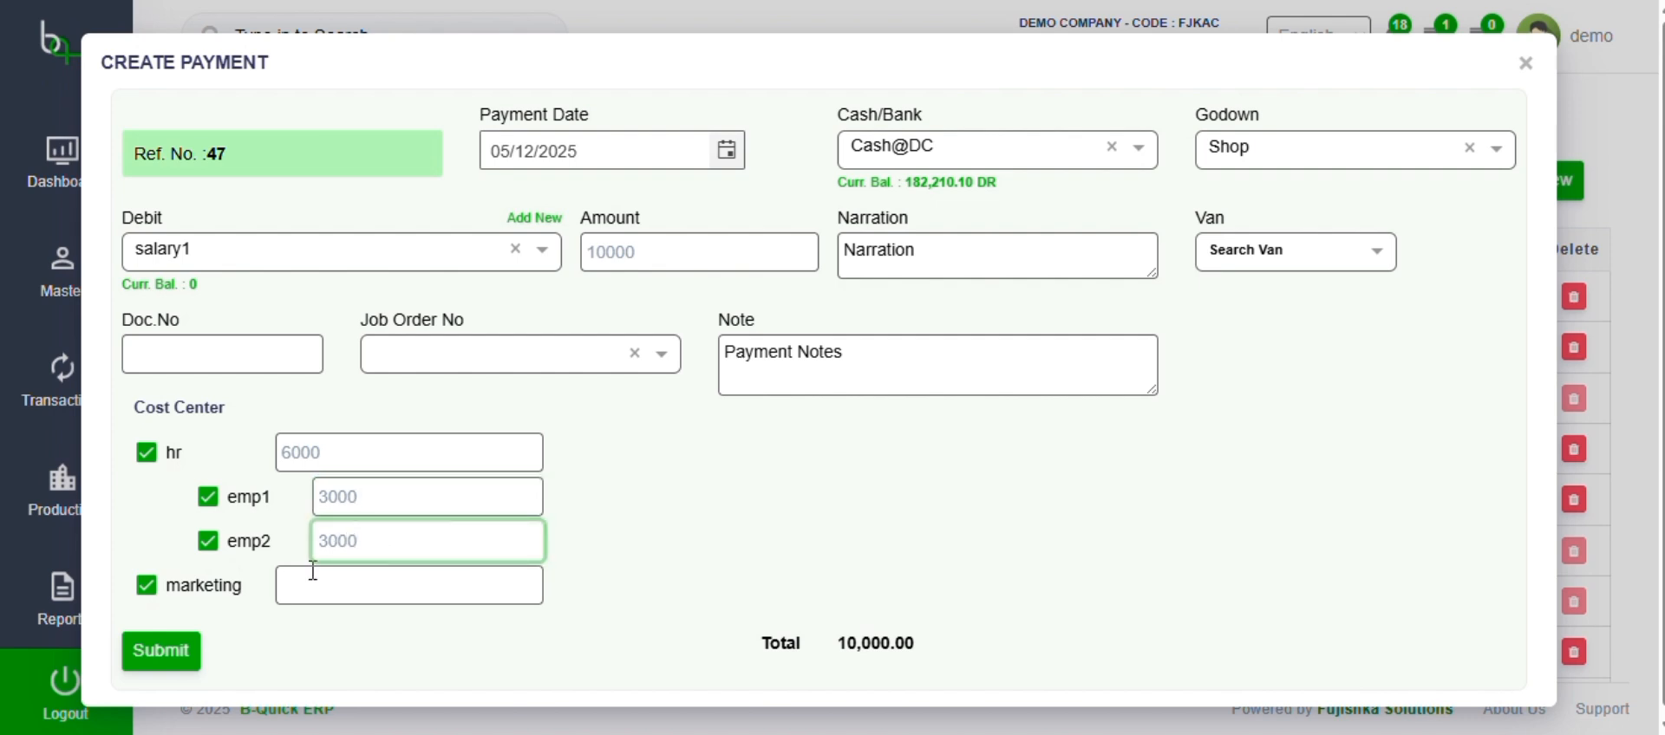
left_click(288, 592)
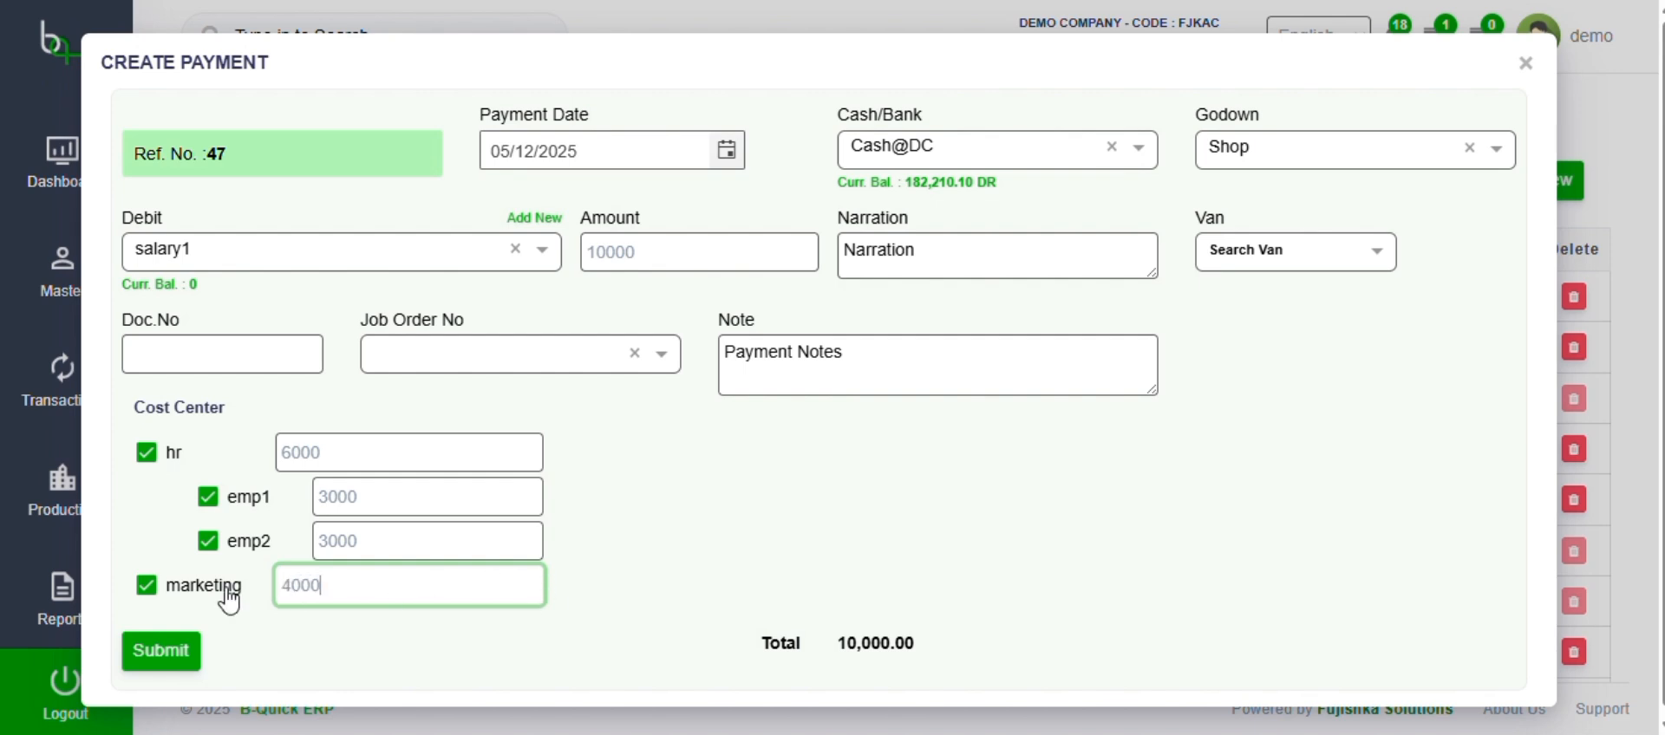
left_click(171, 655)
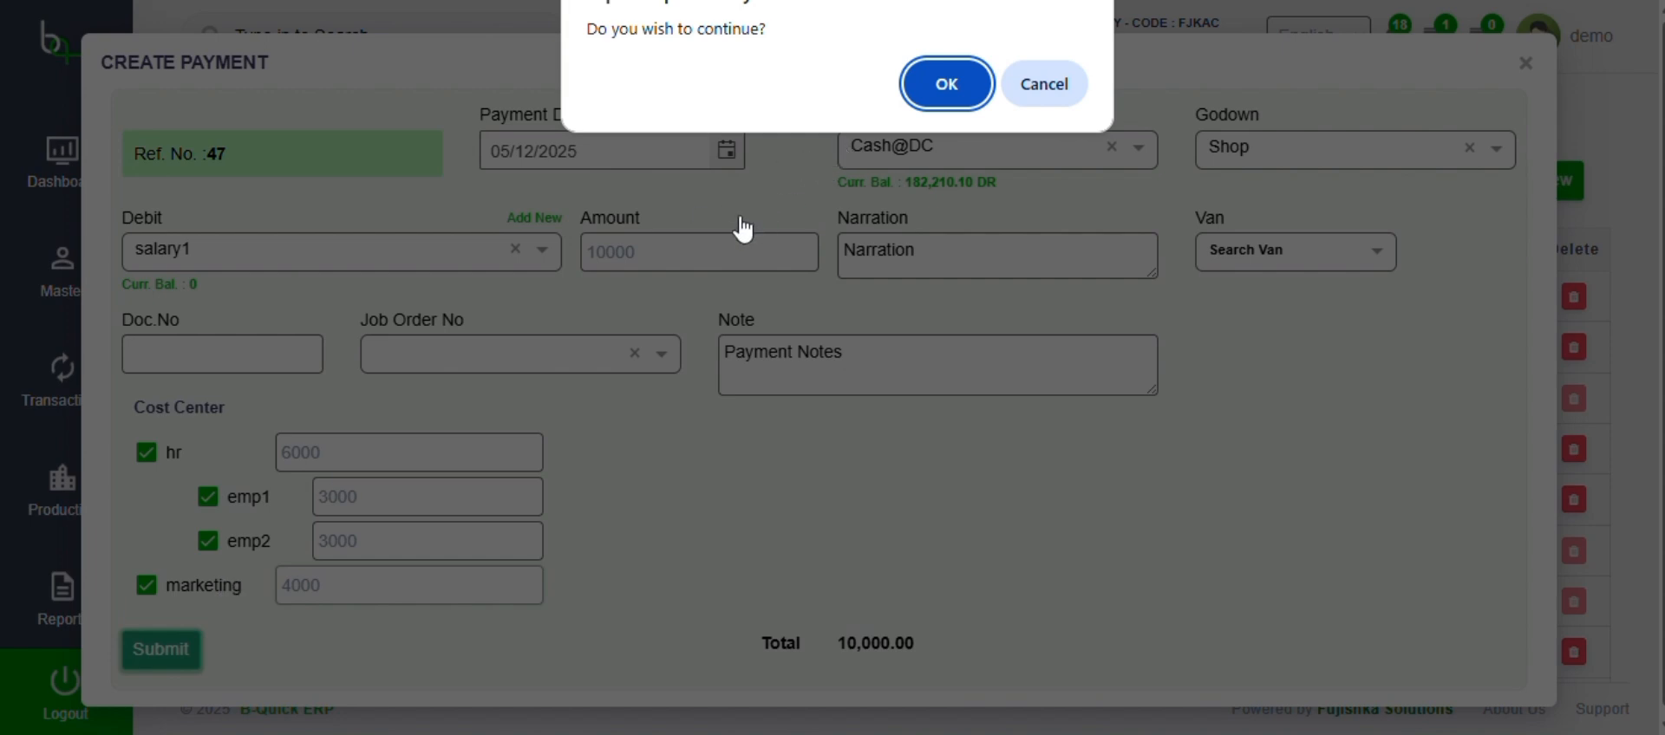
left_click(946, 87)
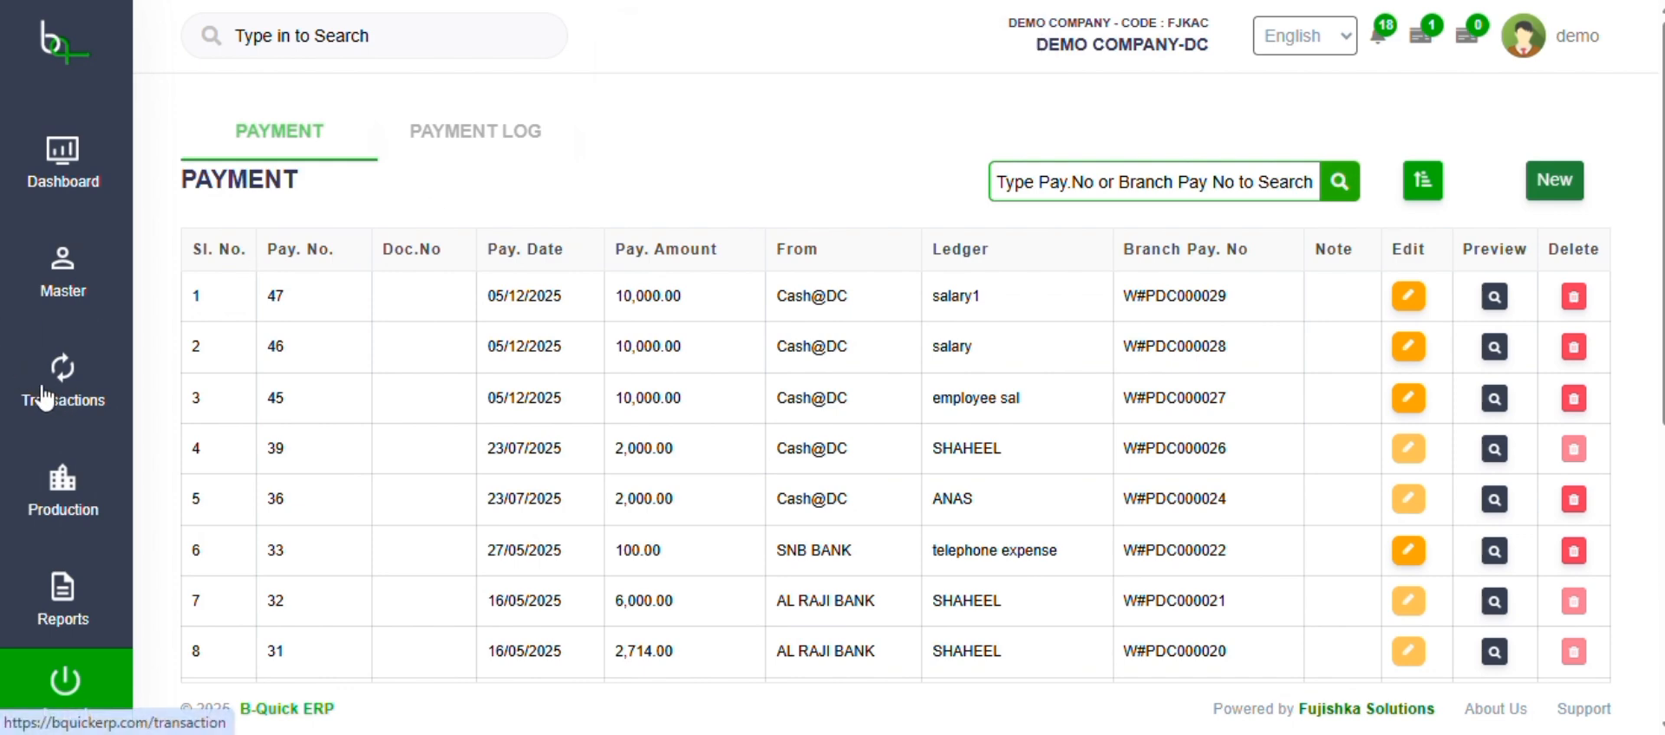
Open the Ledger List among the accounts reports and locate the salary1 ledger in it
left_click(69, 617)
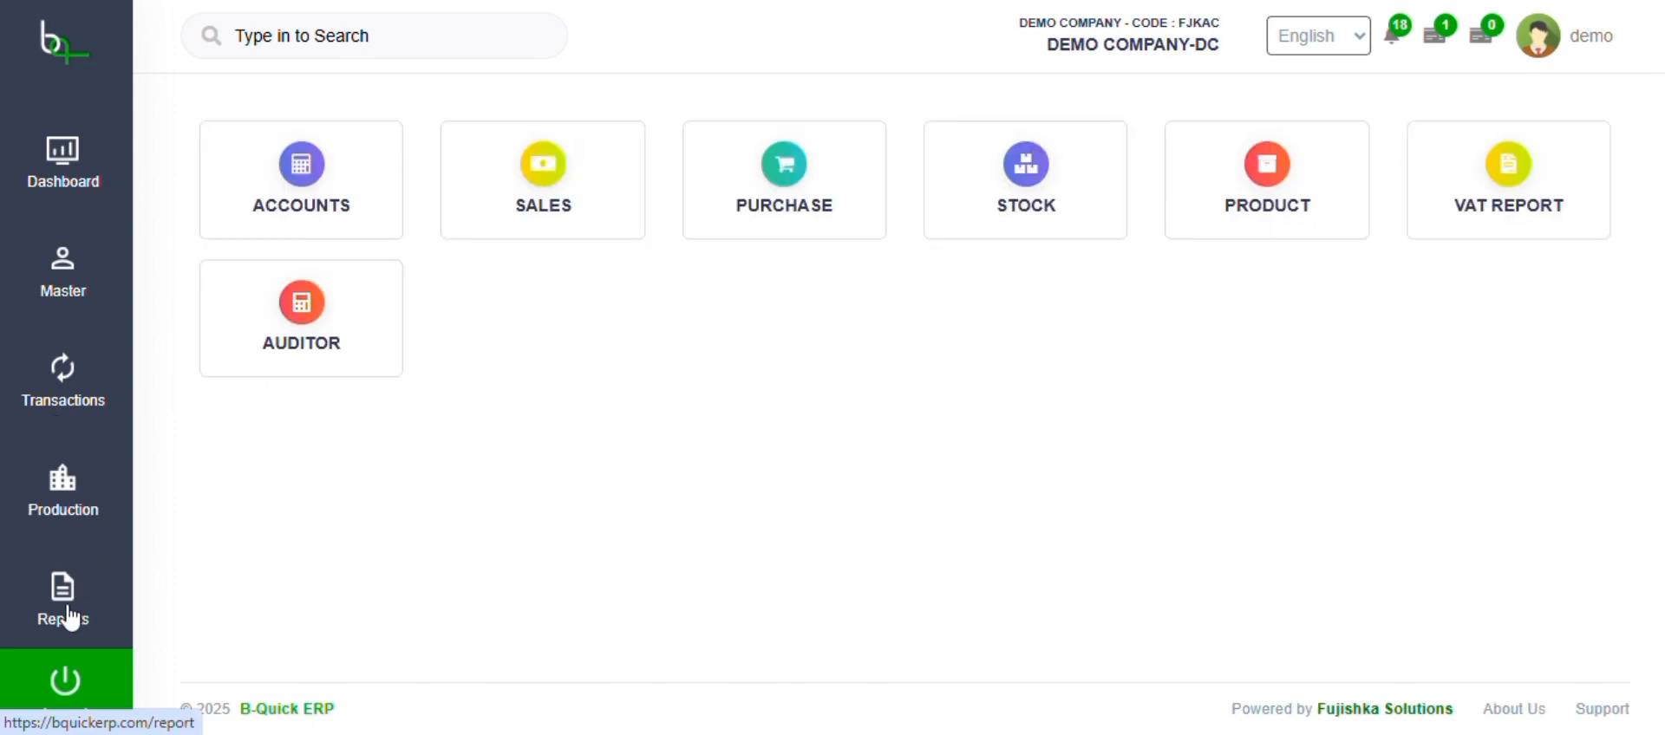
left_click(265, 221)
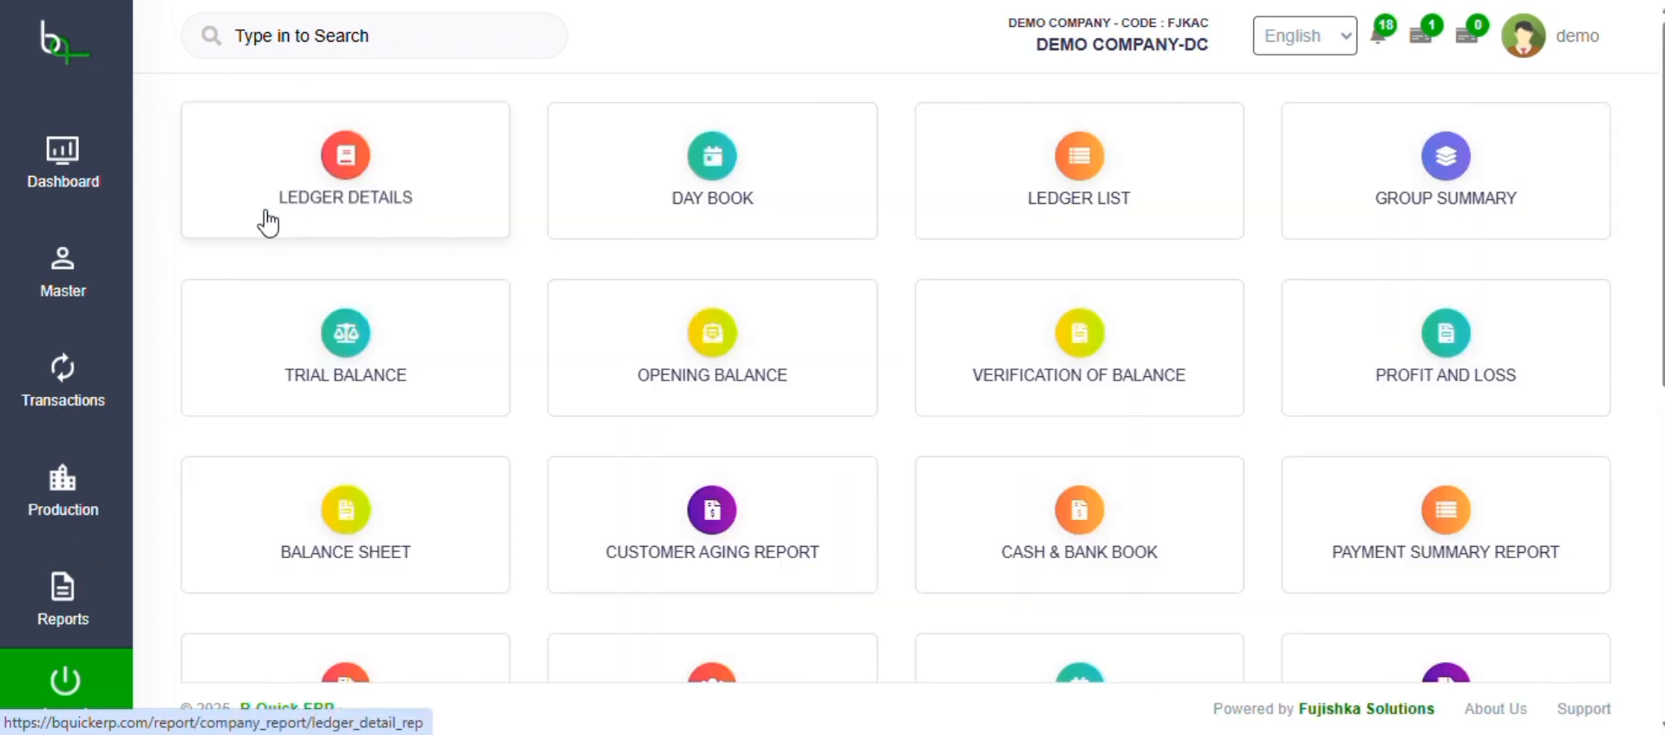
left_click(1180, 174)
scroll(709, 421, "down", 4)
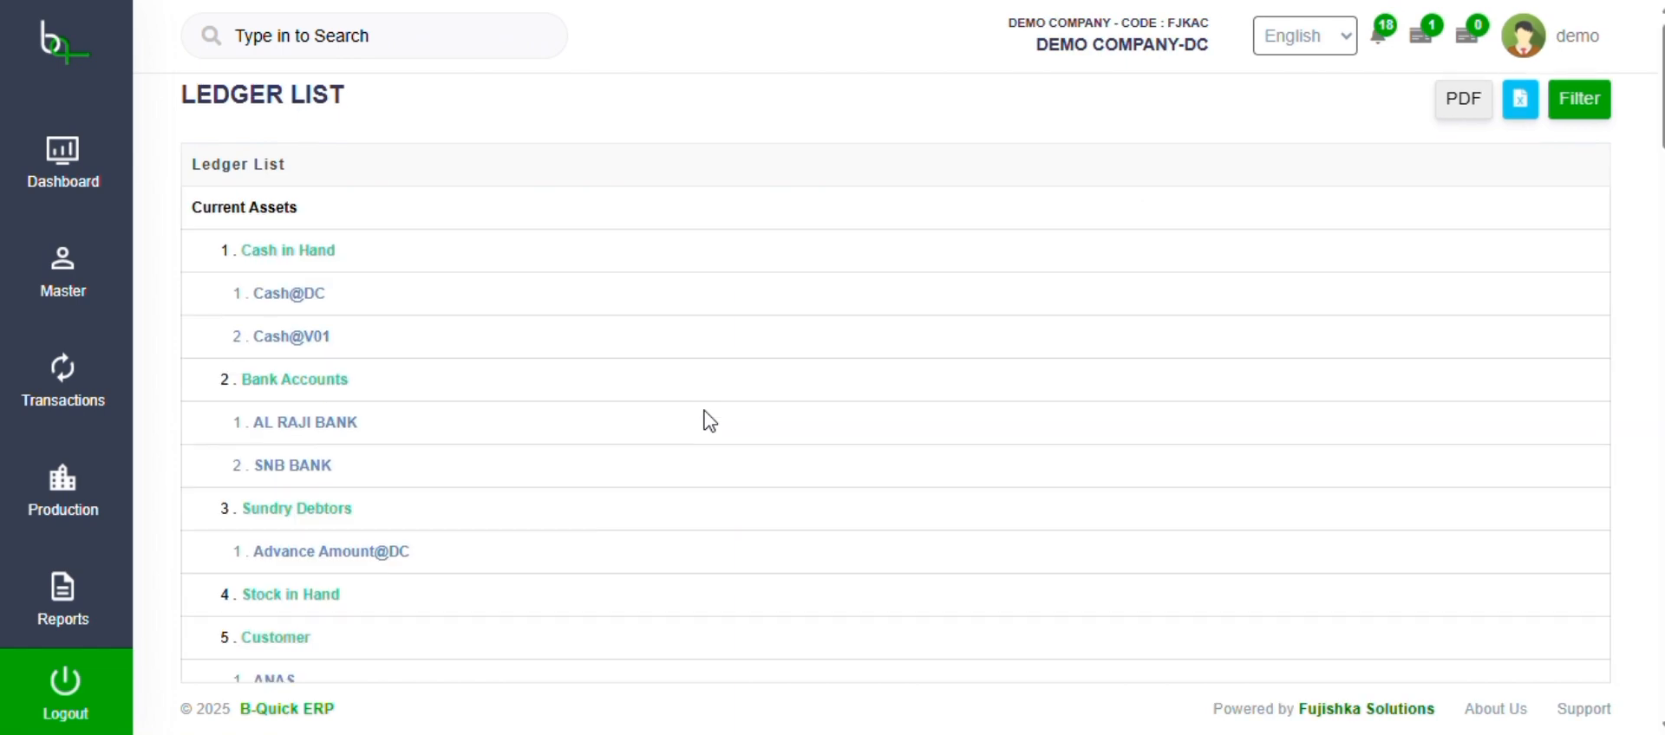
scroll(709, 421, "down", 6)
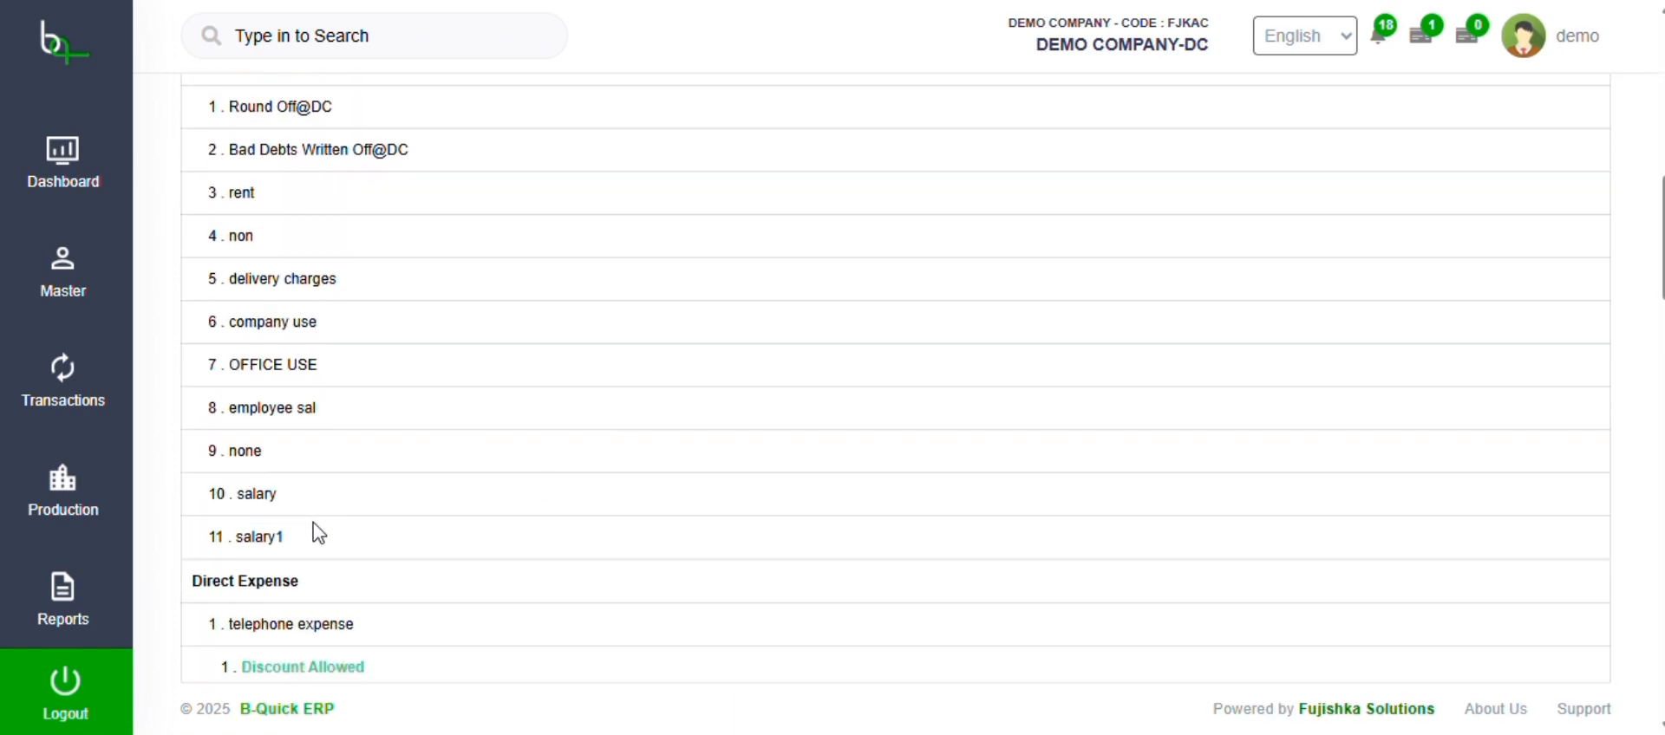
left_click_drag(312, 535, 208, 534)
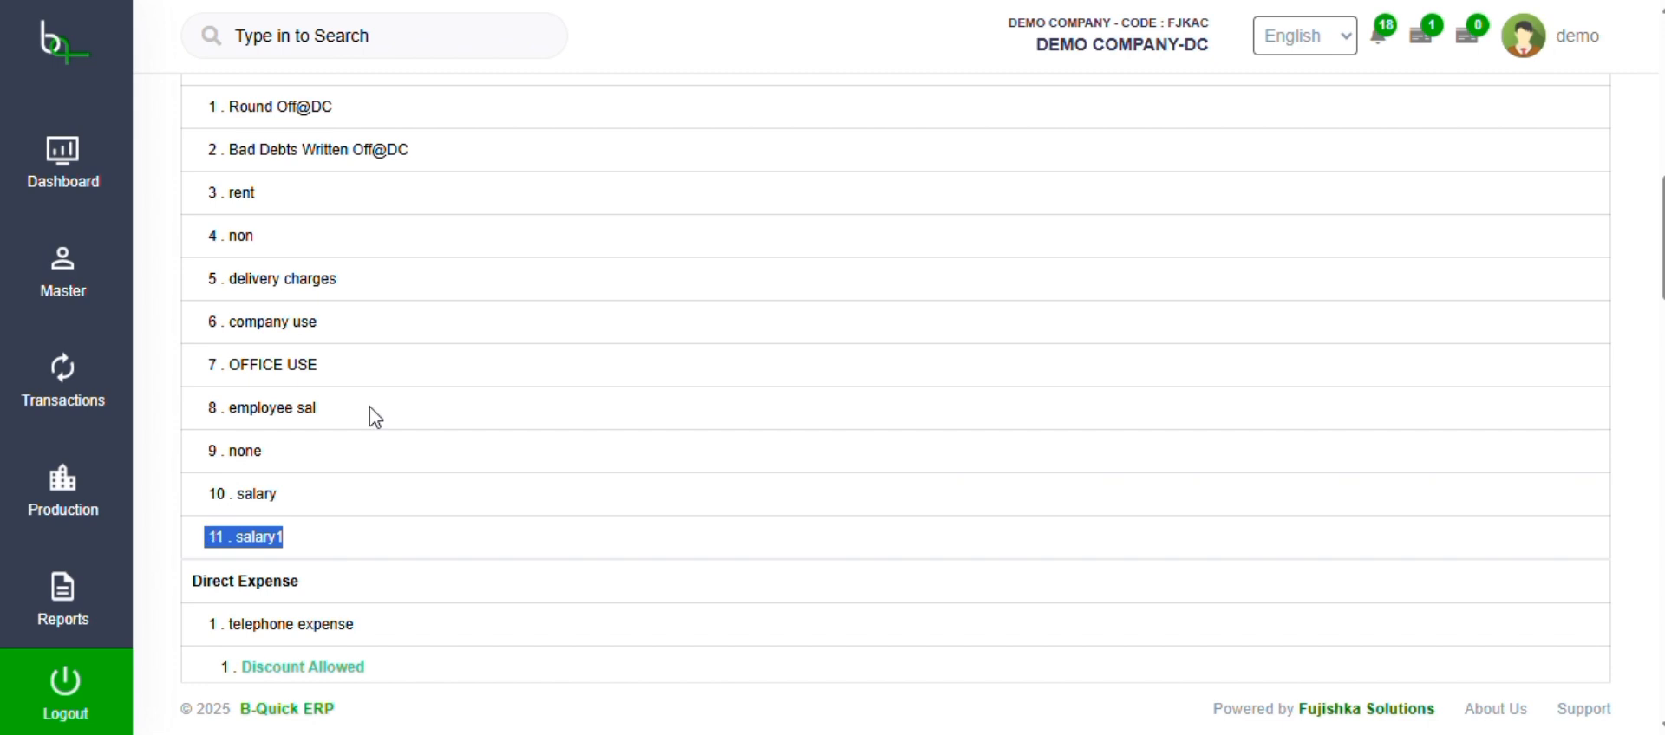
Leave the ledger list and open the Cost Category Report from the accounts reports
scroll(694, 461, "left", 5)
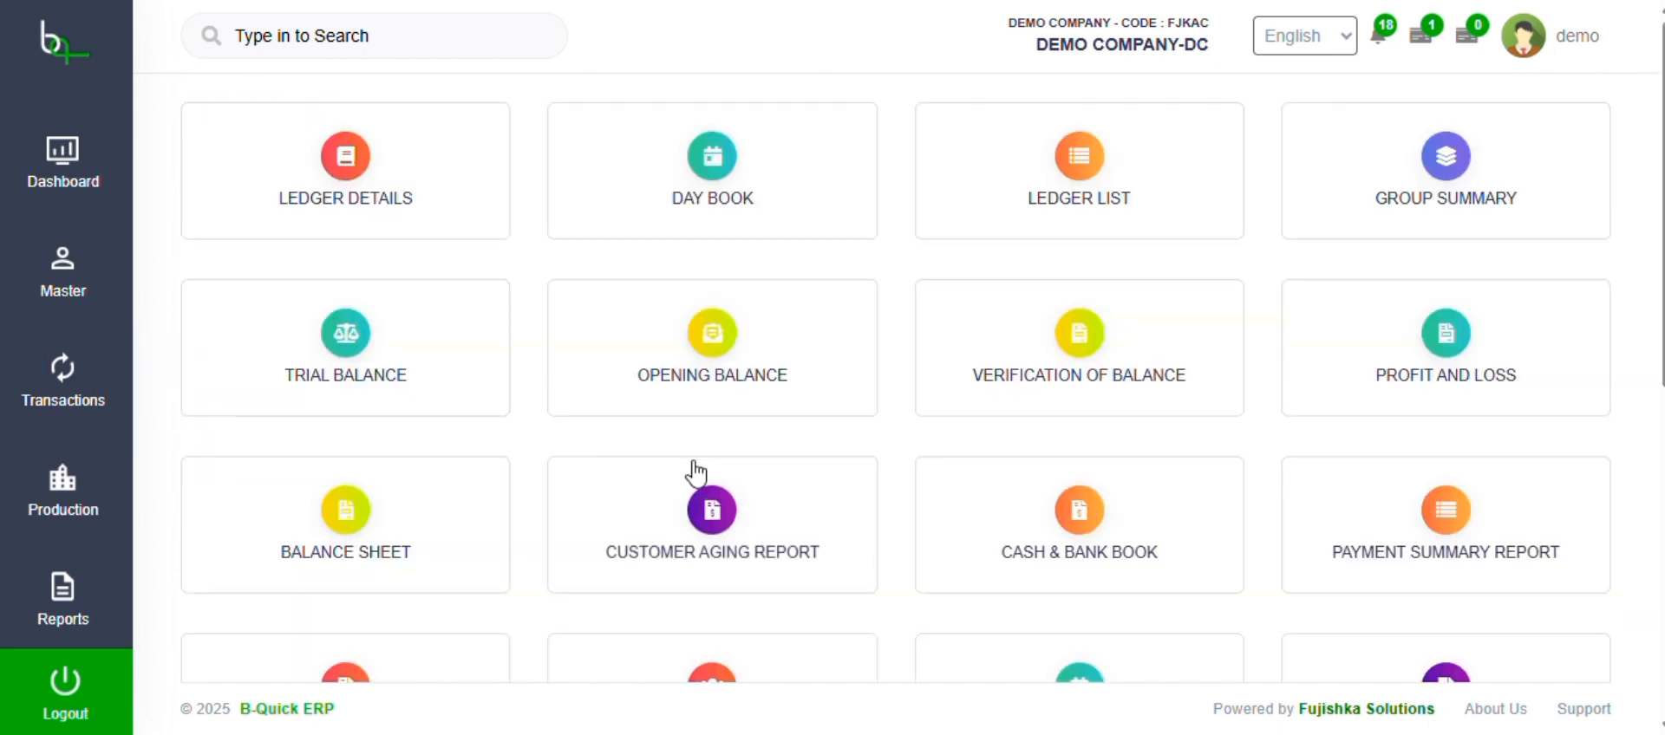
scroll(691, 469, "left", 5)
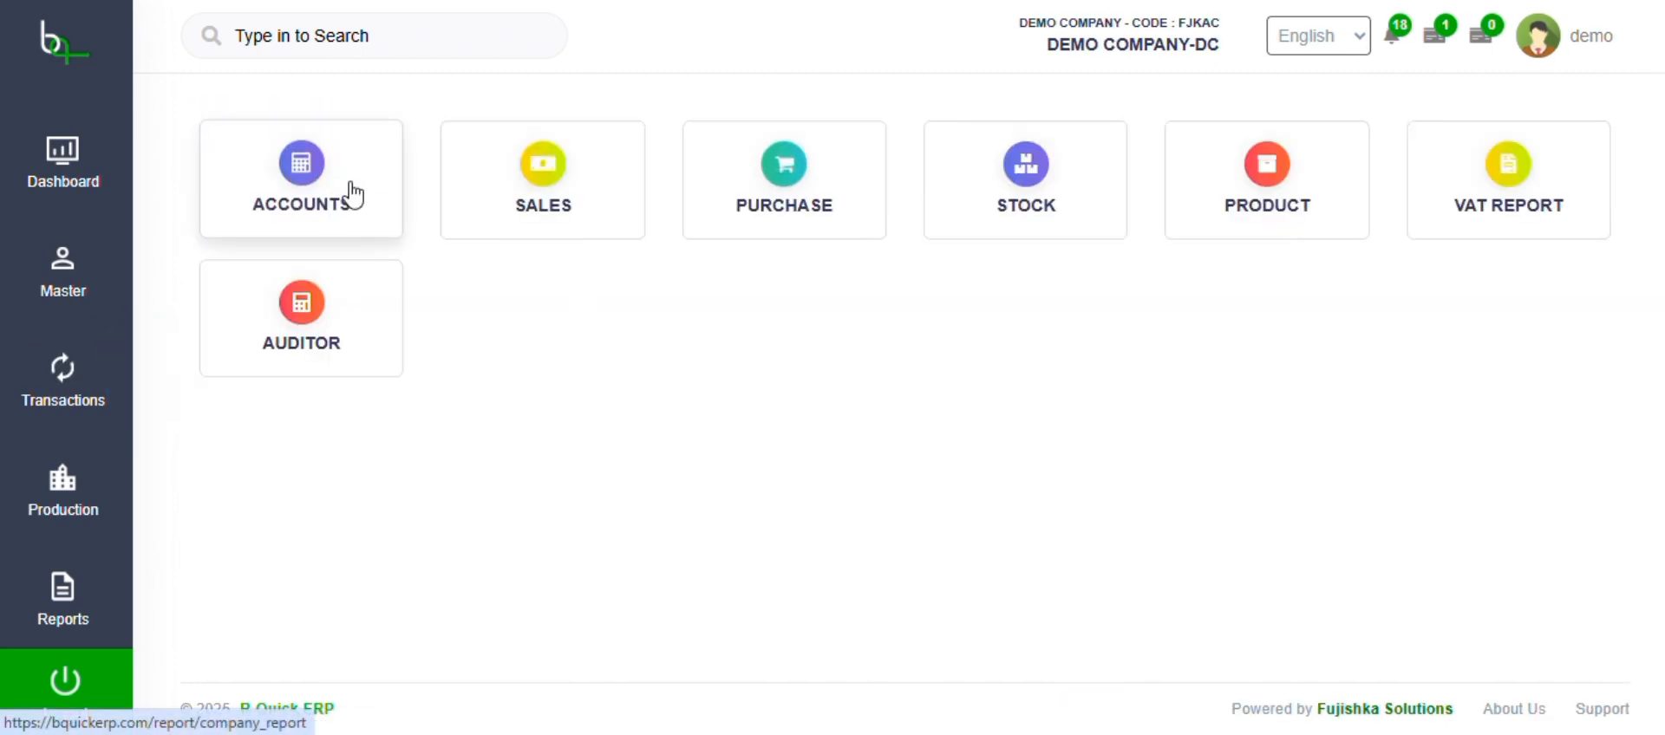
left_click(350, 194)
scroll(379, 347, "down", 5)
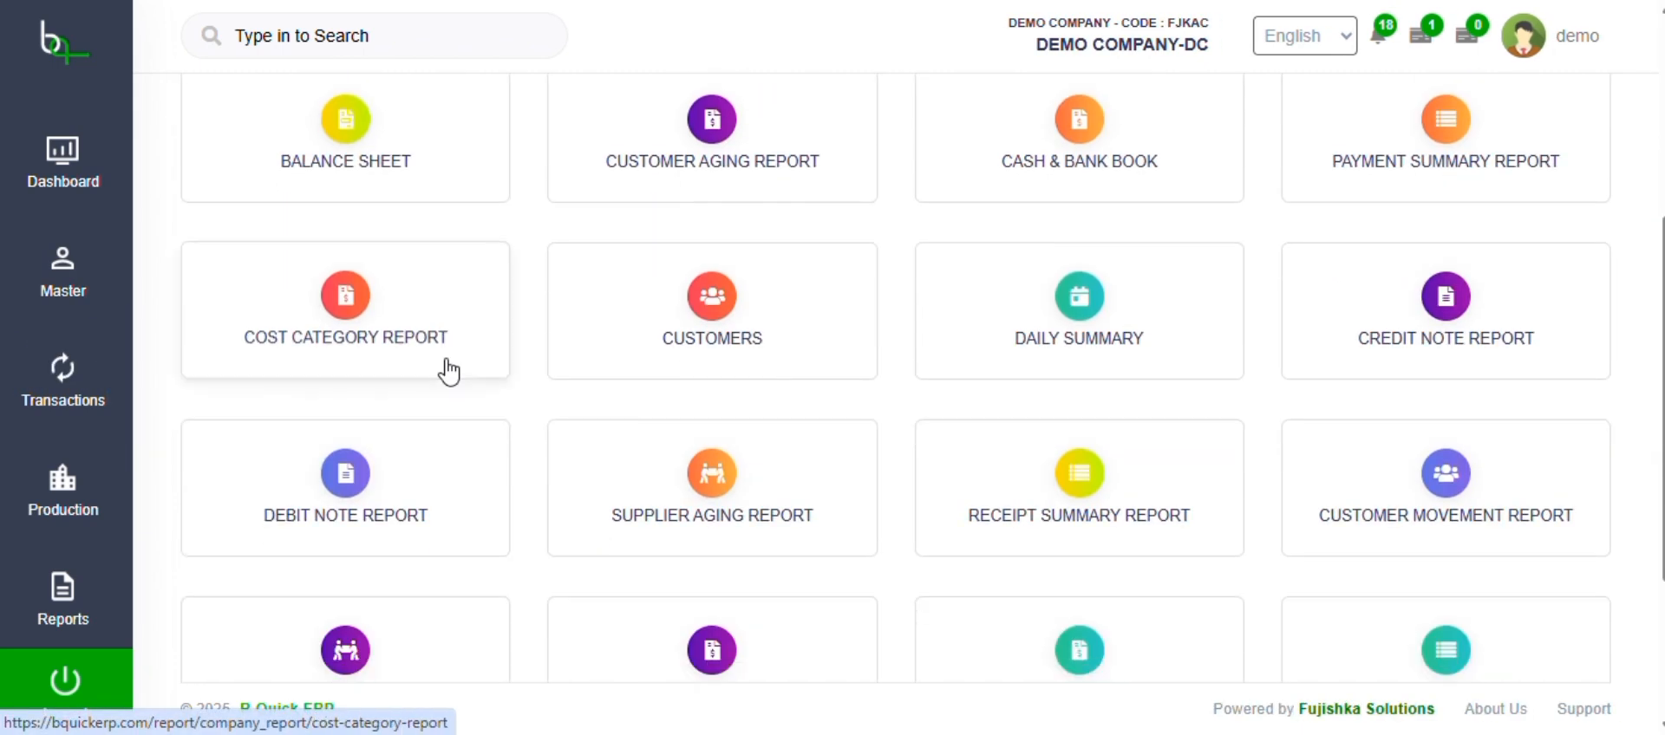
left_click(378, 345)
Expand salary1 and its hr cost center in the report to examine the debit amounts per sub center
scroll(872, 392, "down", 1)
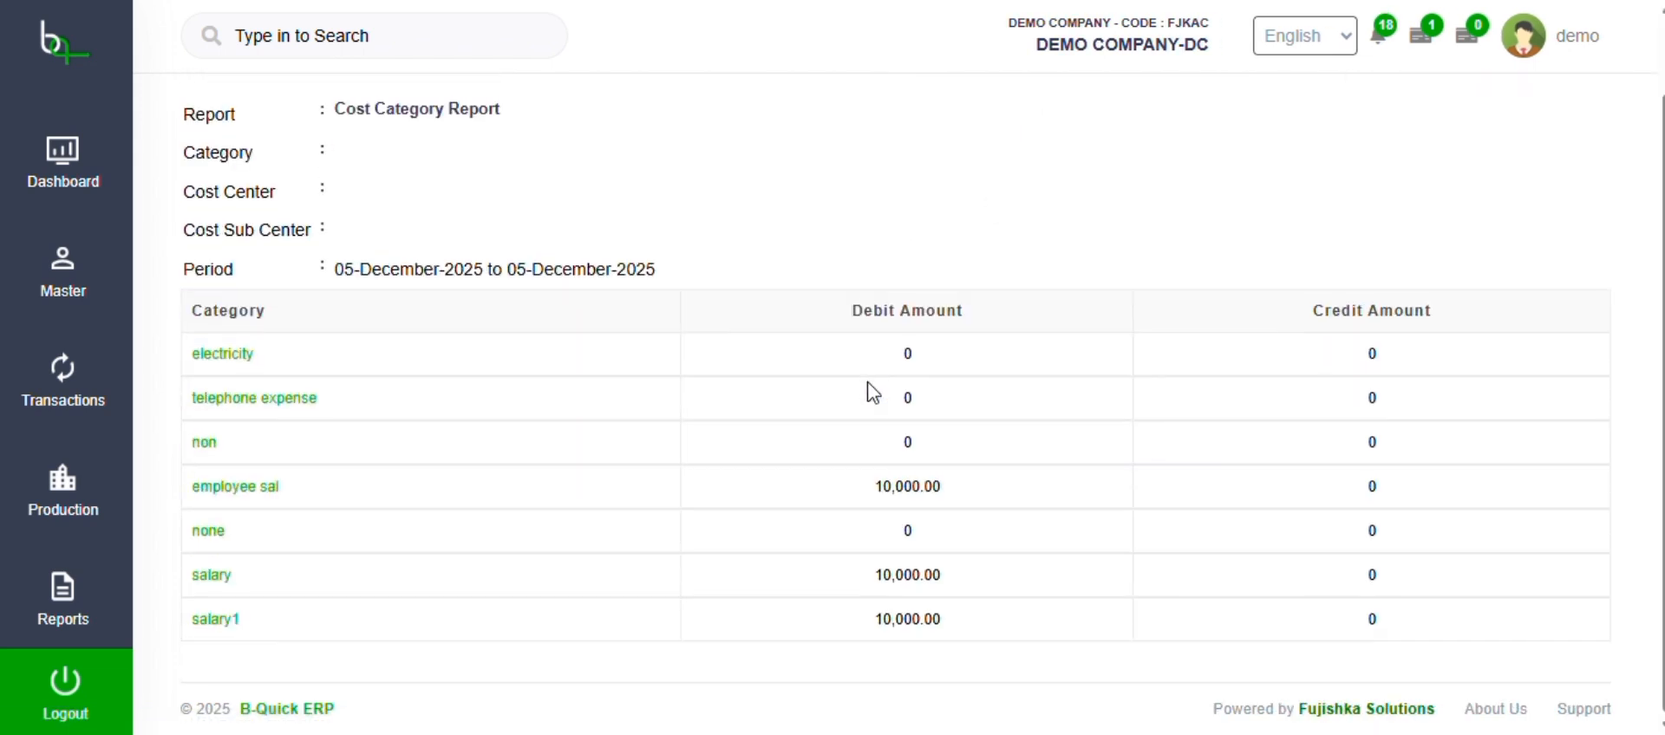
left_click(211, 622)
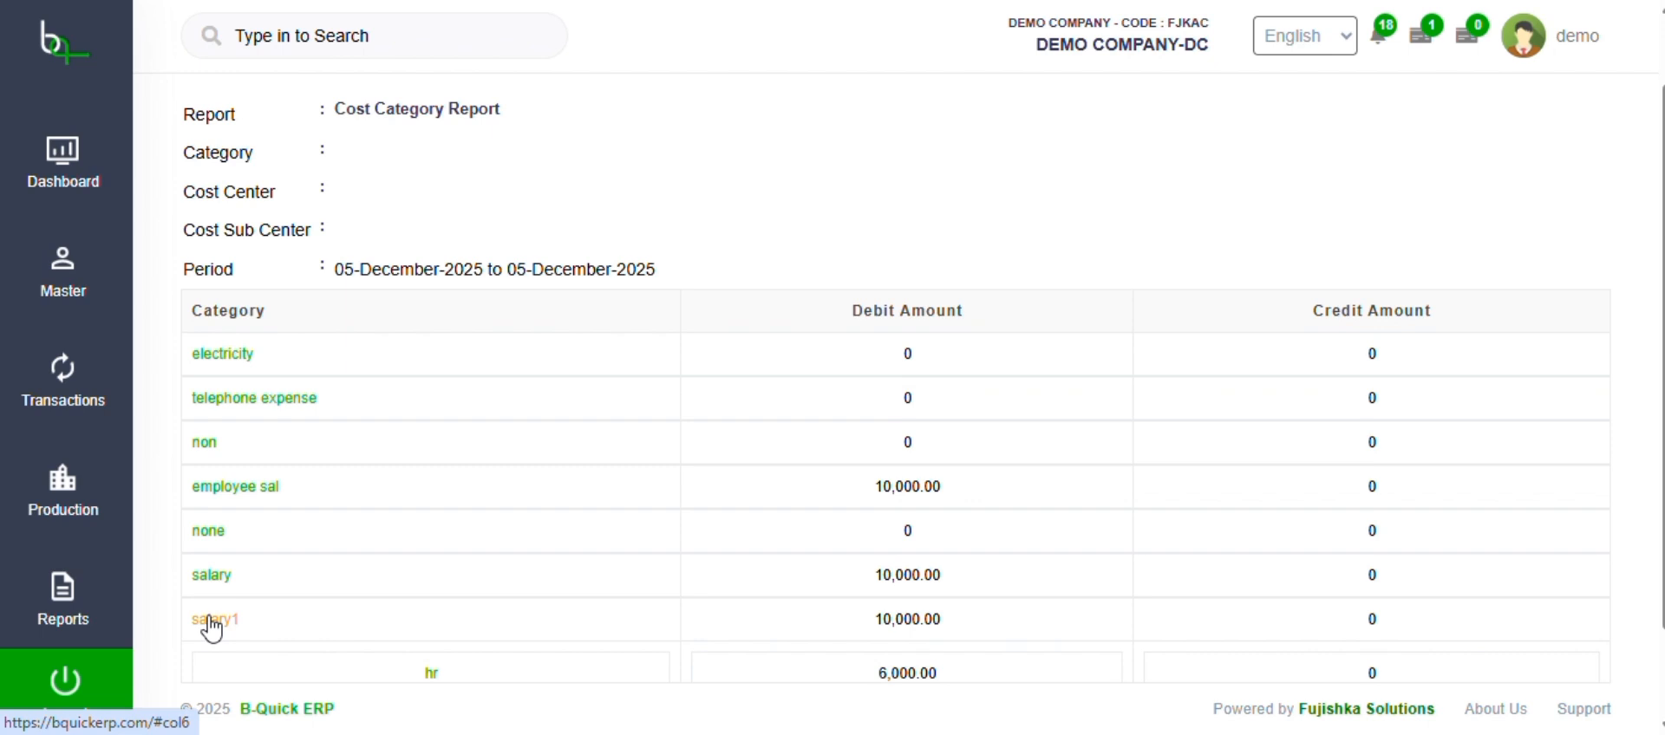
scroll(524, 551, "down", 1)
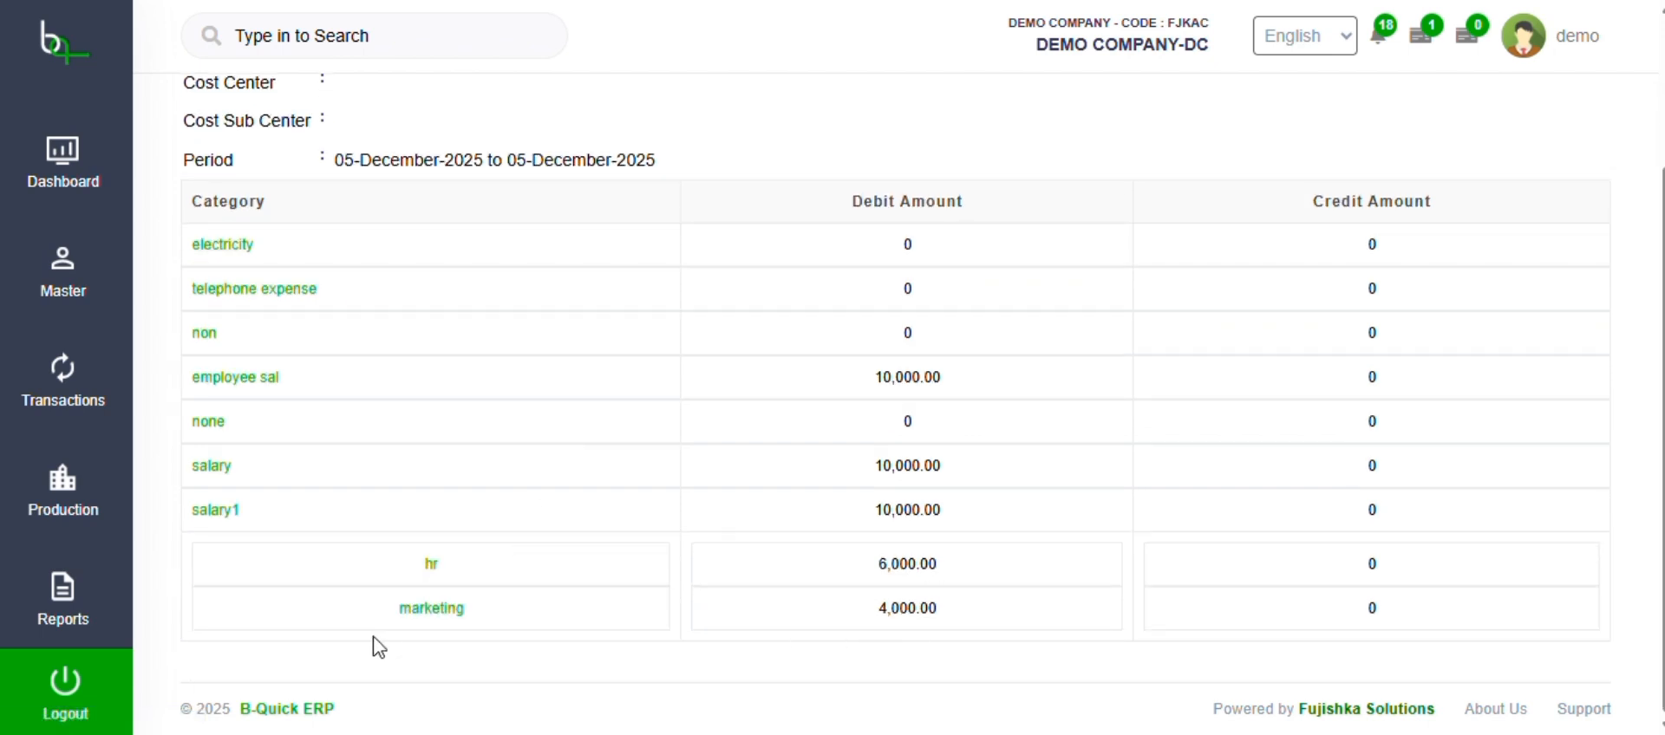
left_click(436, 573)
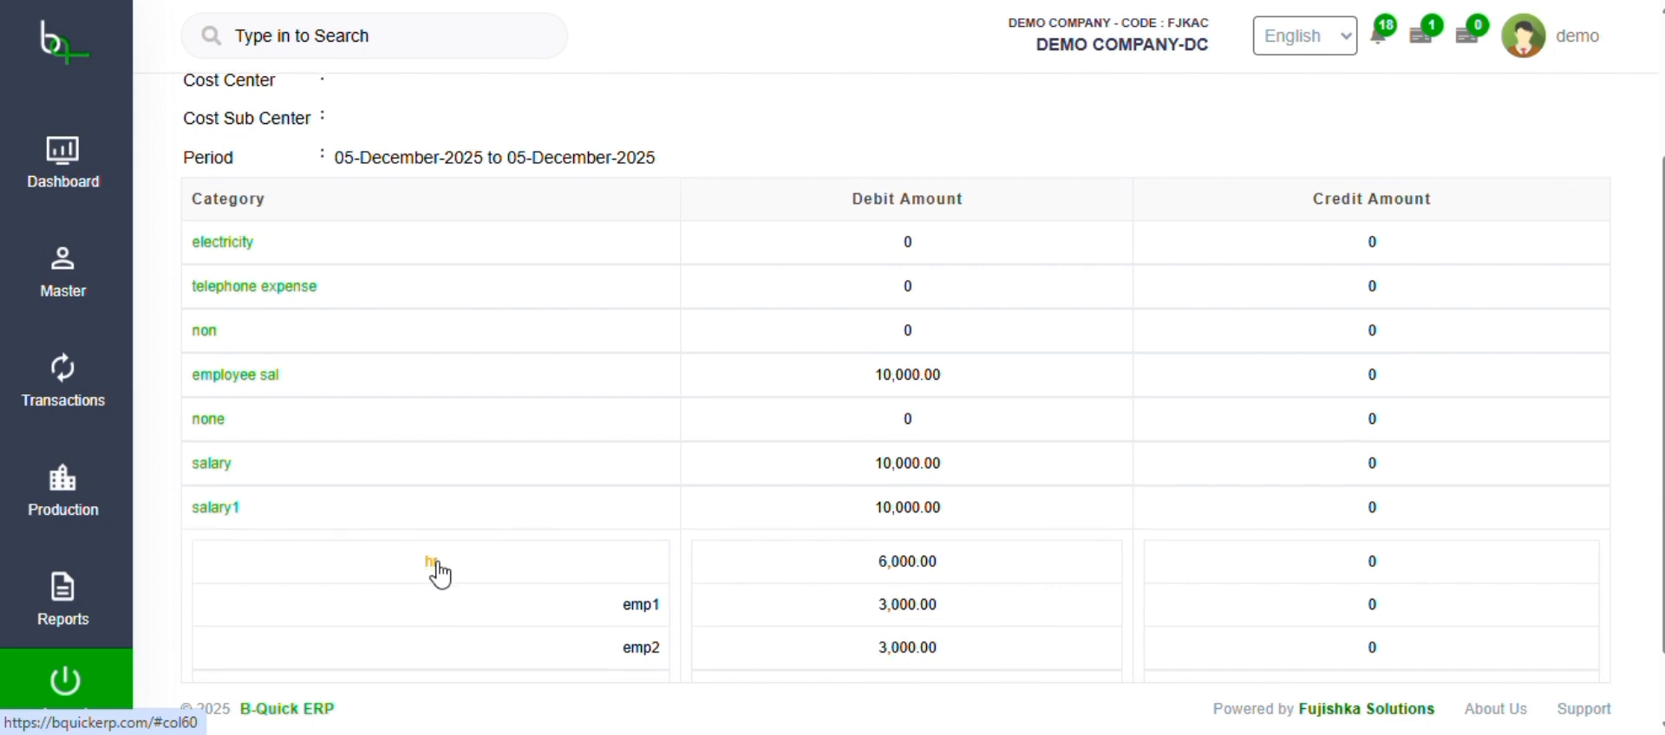
scroll(438, 572, "down", 1)
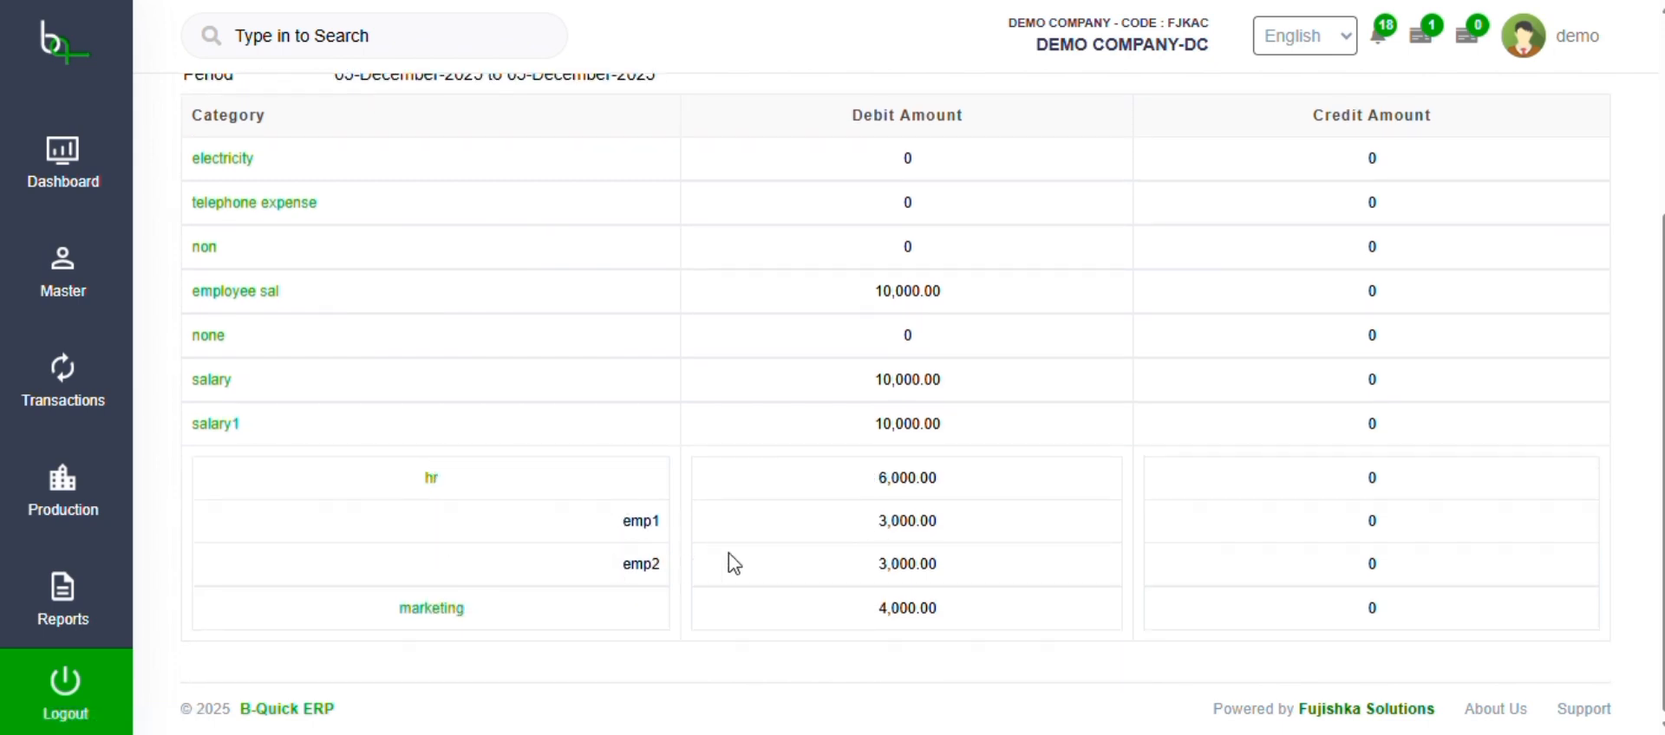
Filter the cost category report by category salary1 and cost center hr, and expand the result down to its sub centers
scroll(815, 577, "up", 3)
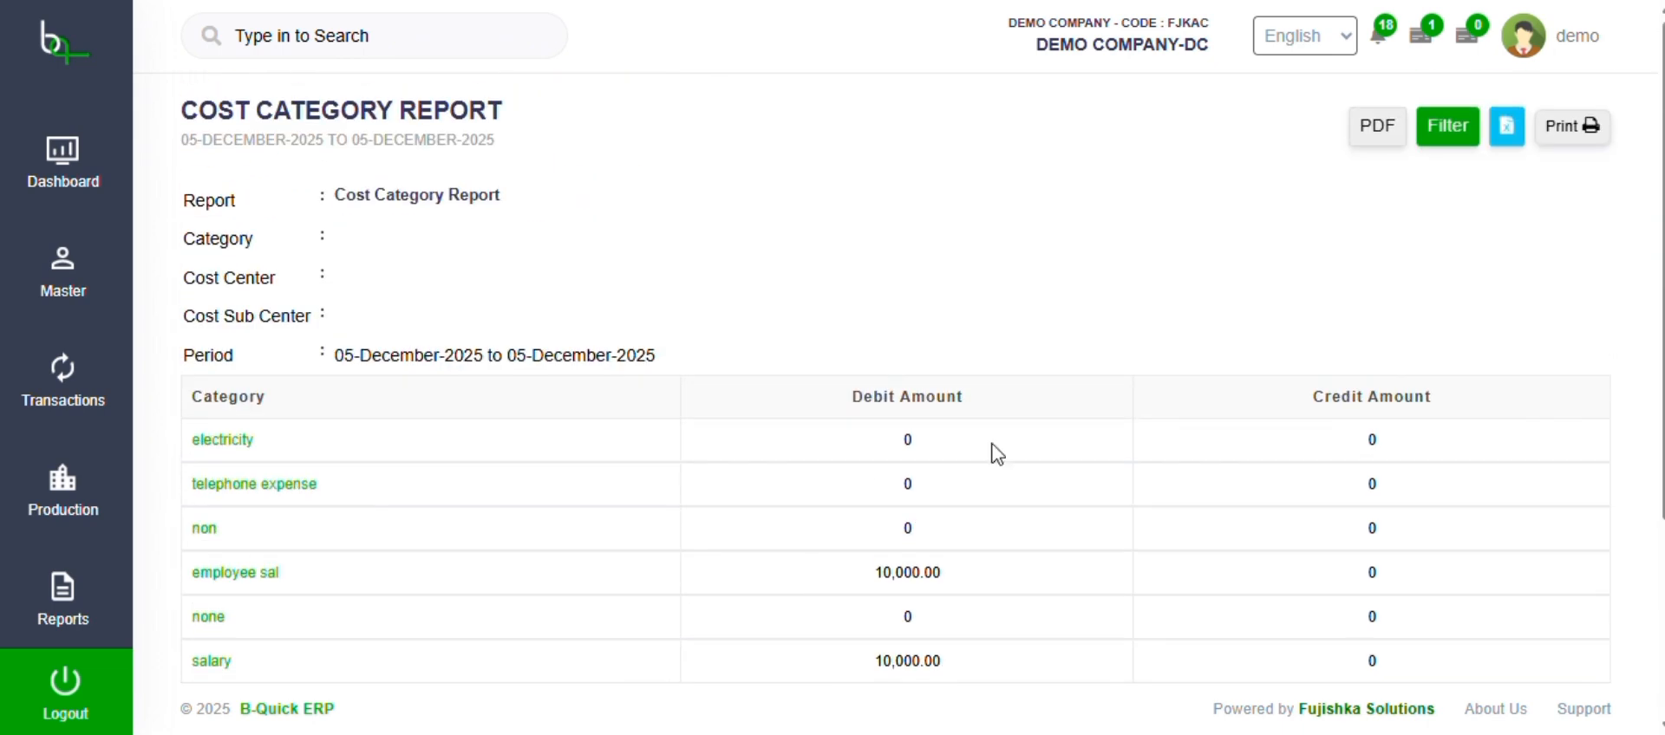
left_click(1465, 140)
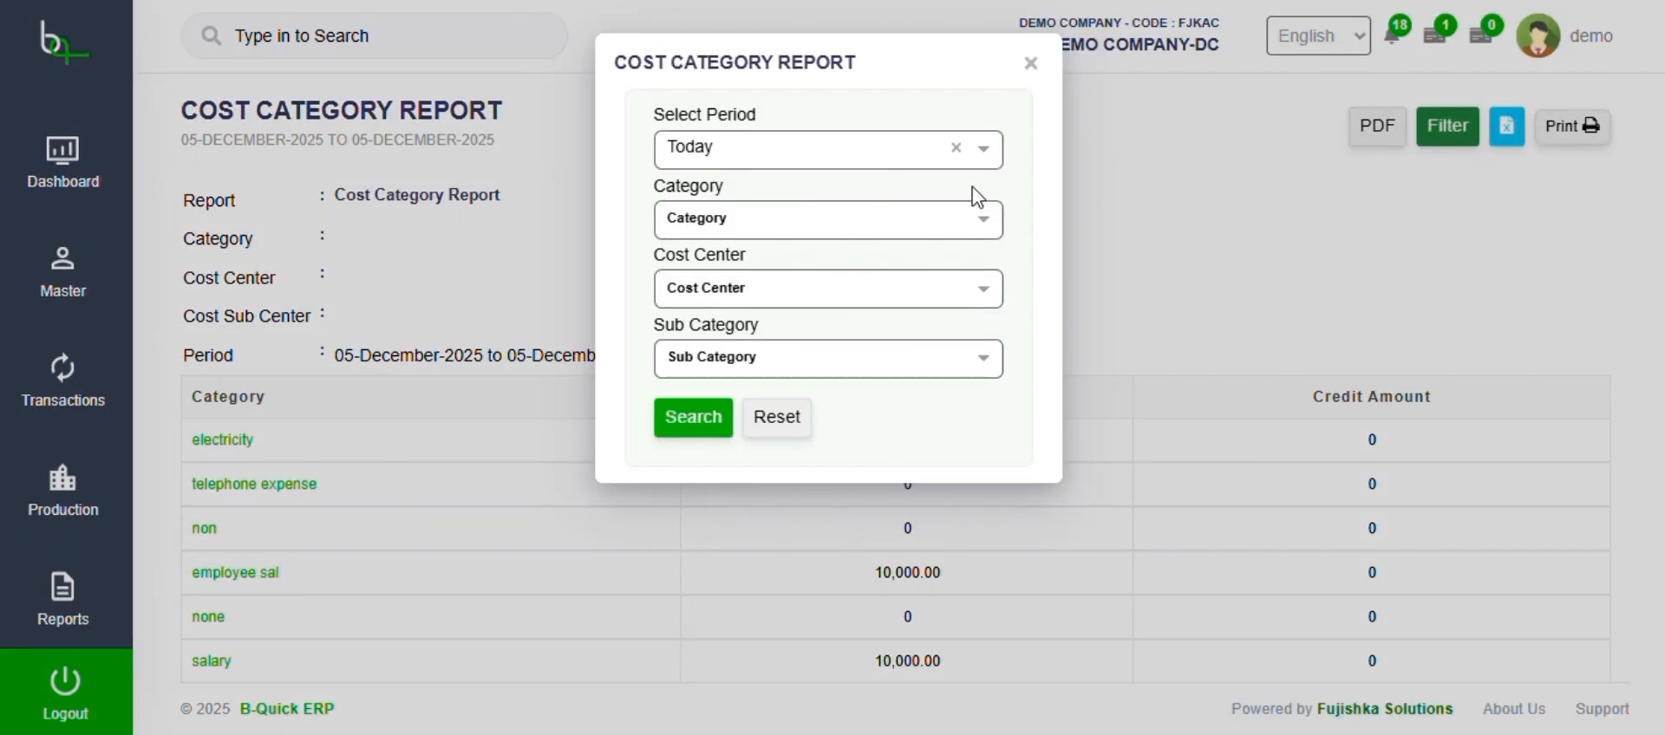
left_click(751, 228)
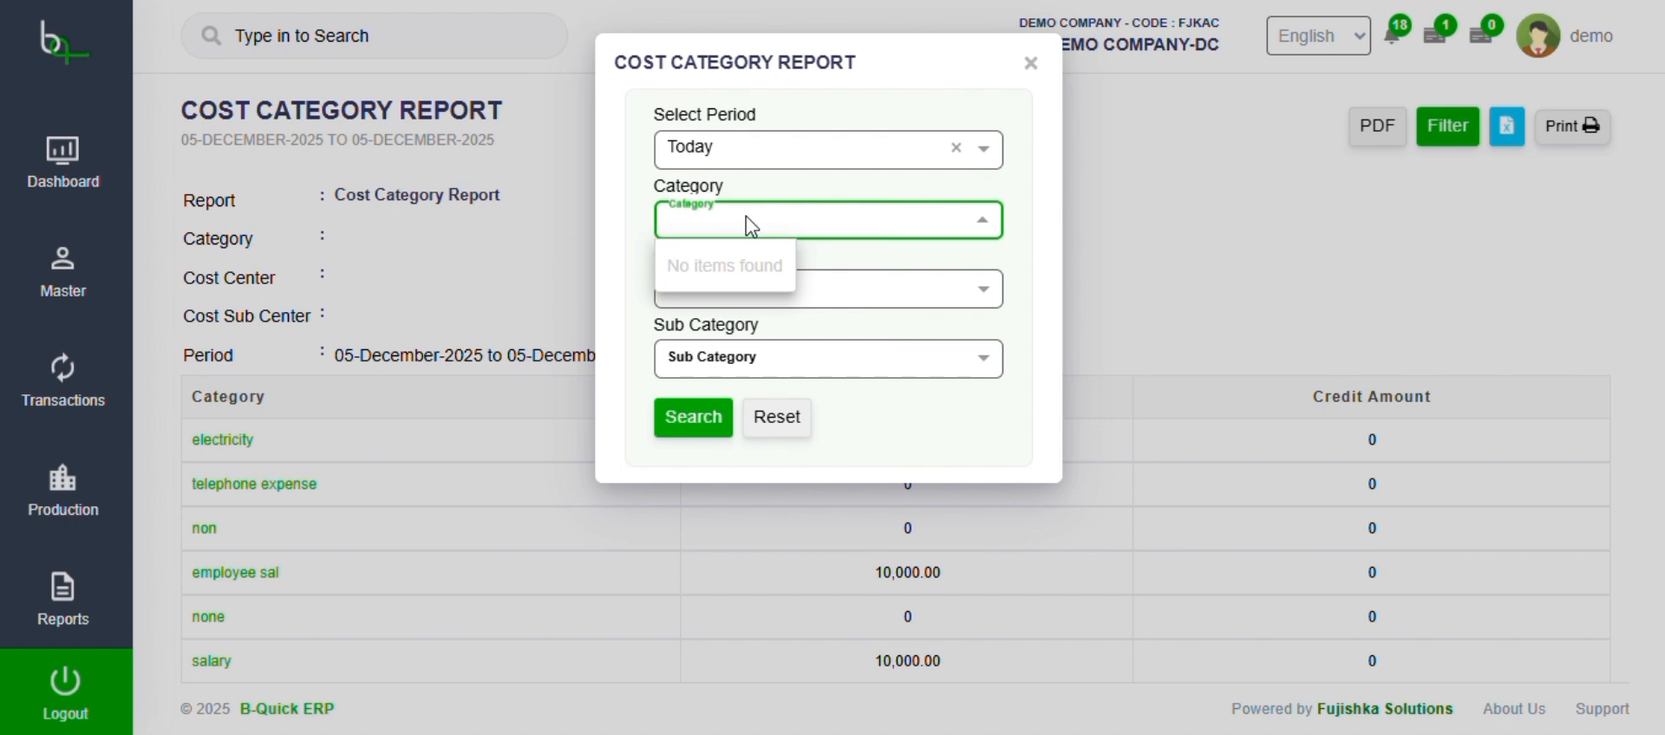
type("salar")
left_click(709, 302)
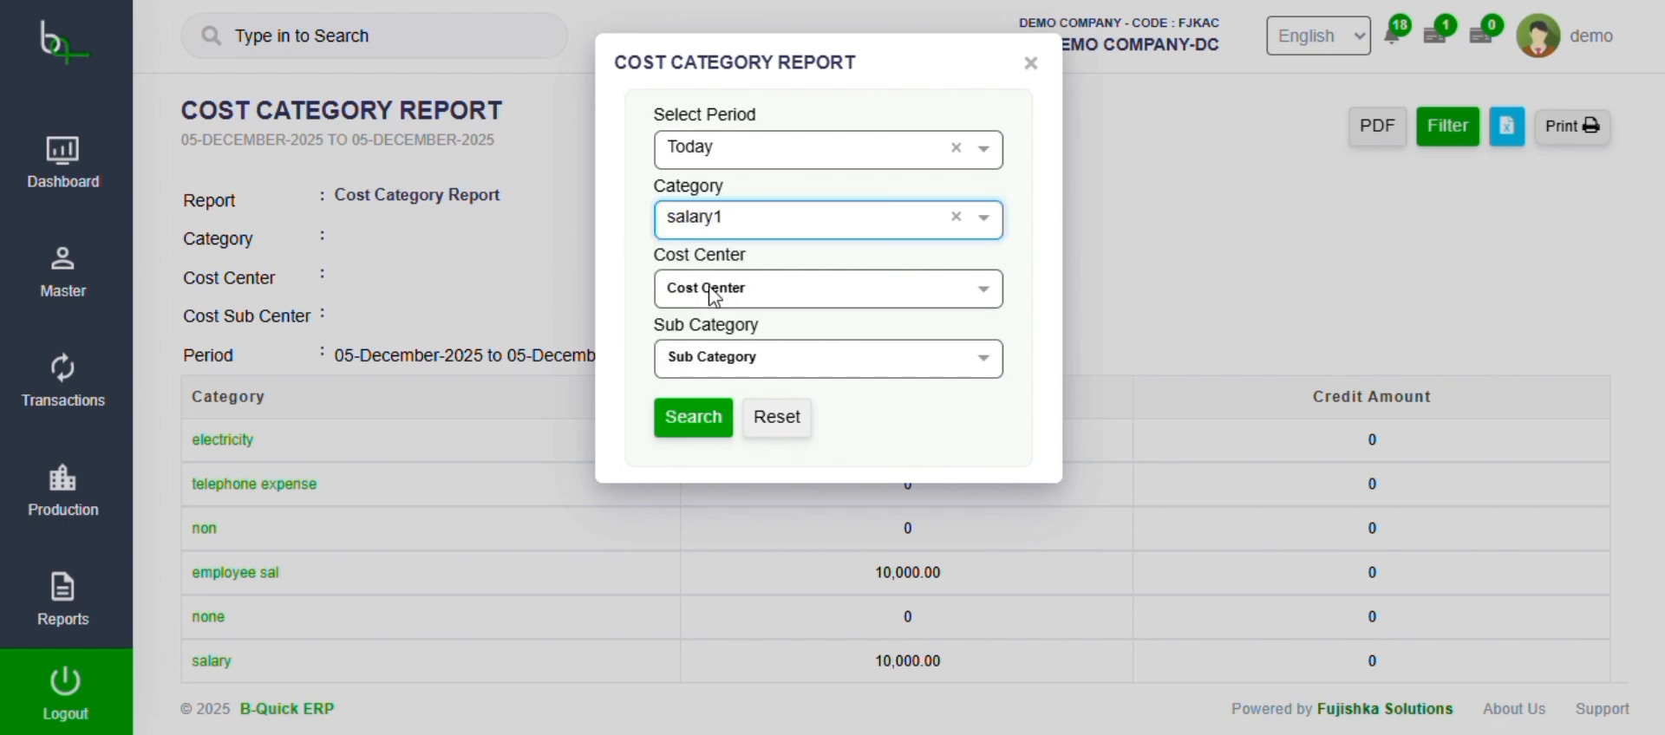
left_click(718, 289)
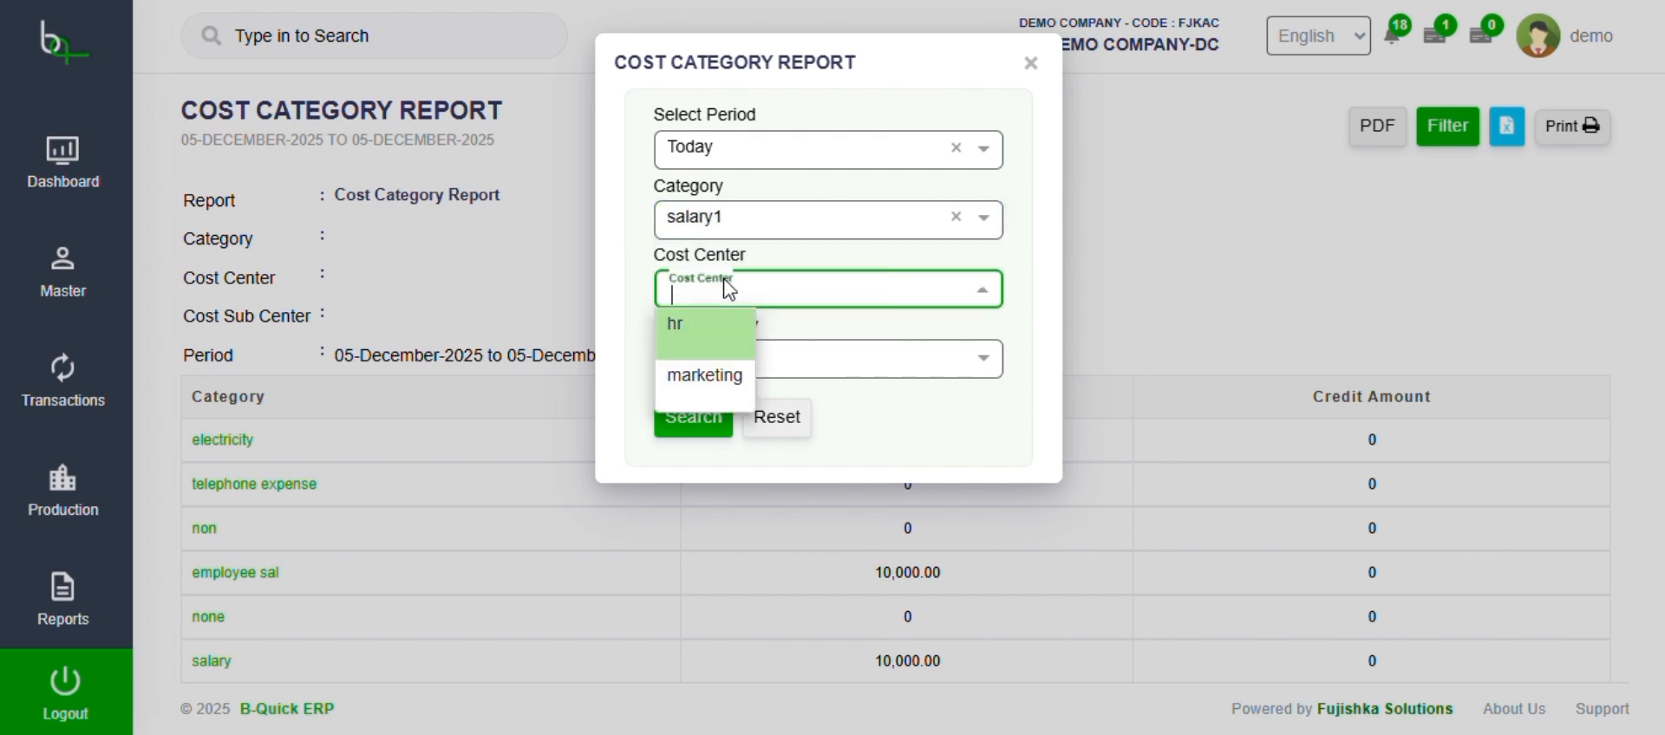
left_click(700, 334)
left_click(682, 425)
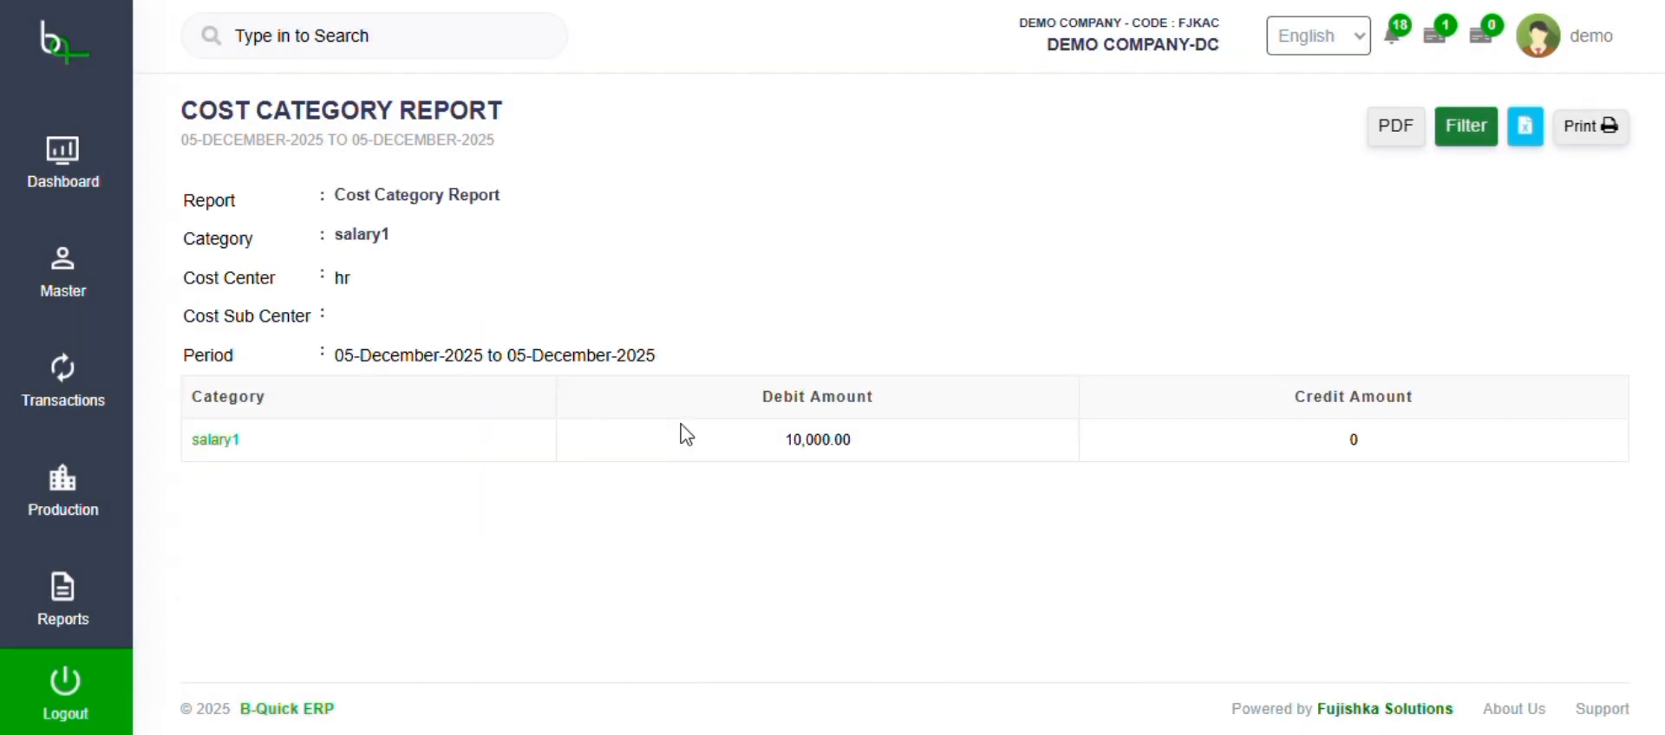
left_click(213, 444)
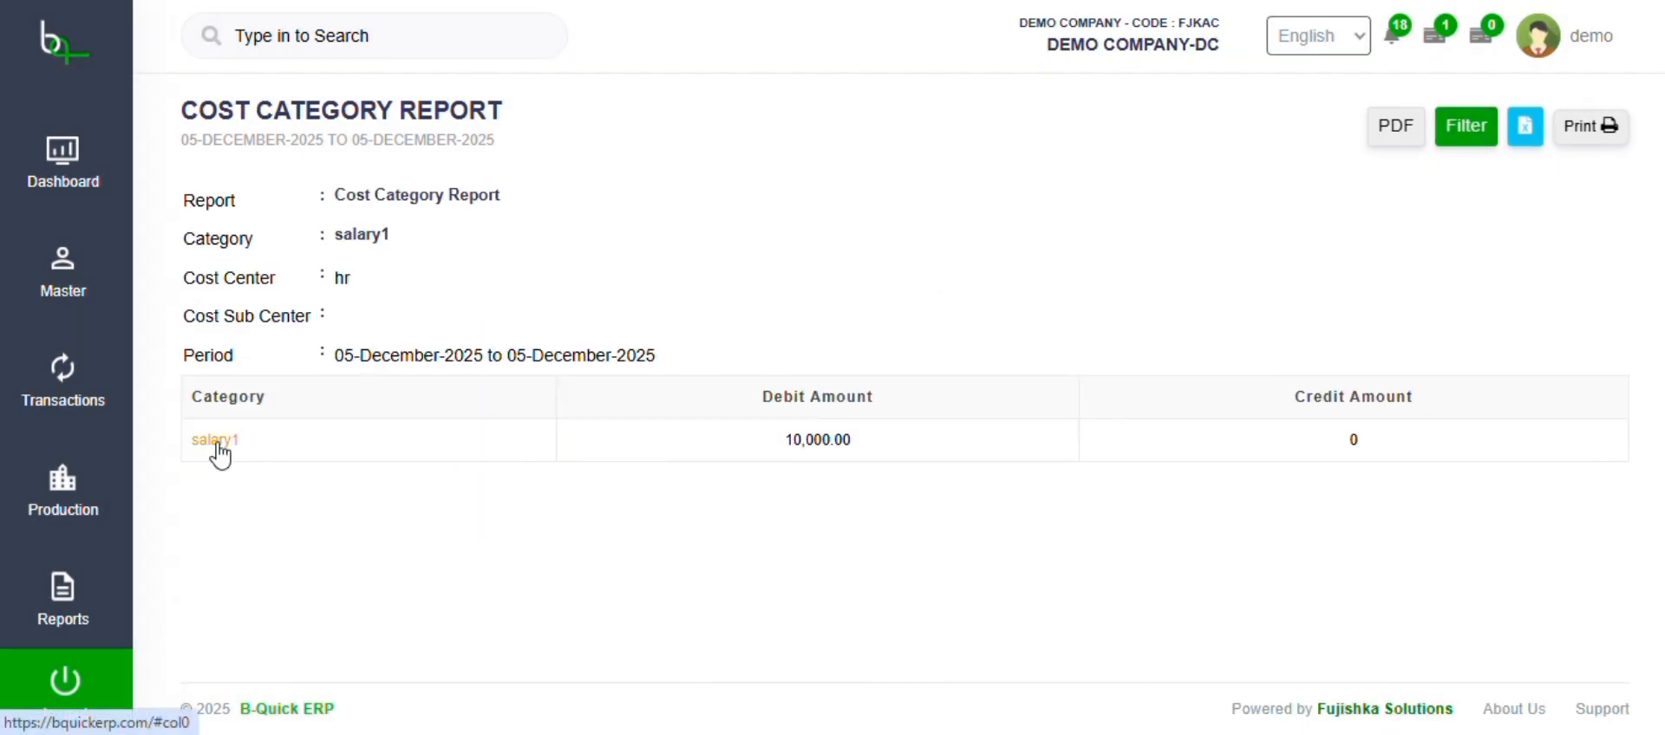
left_click(372, 496)
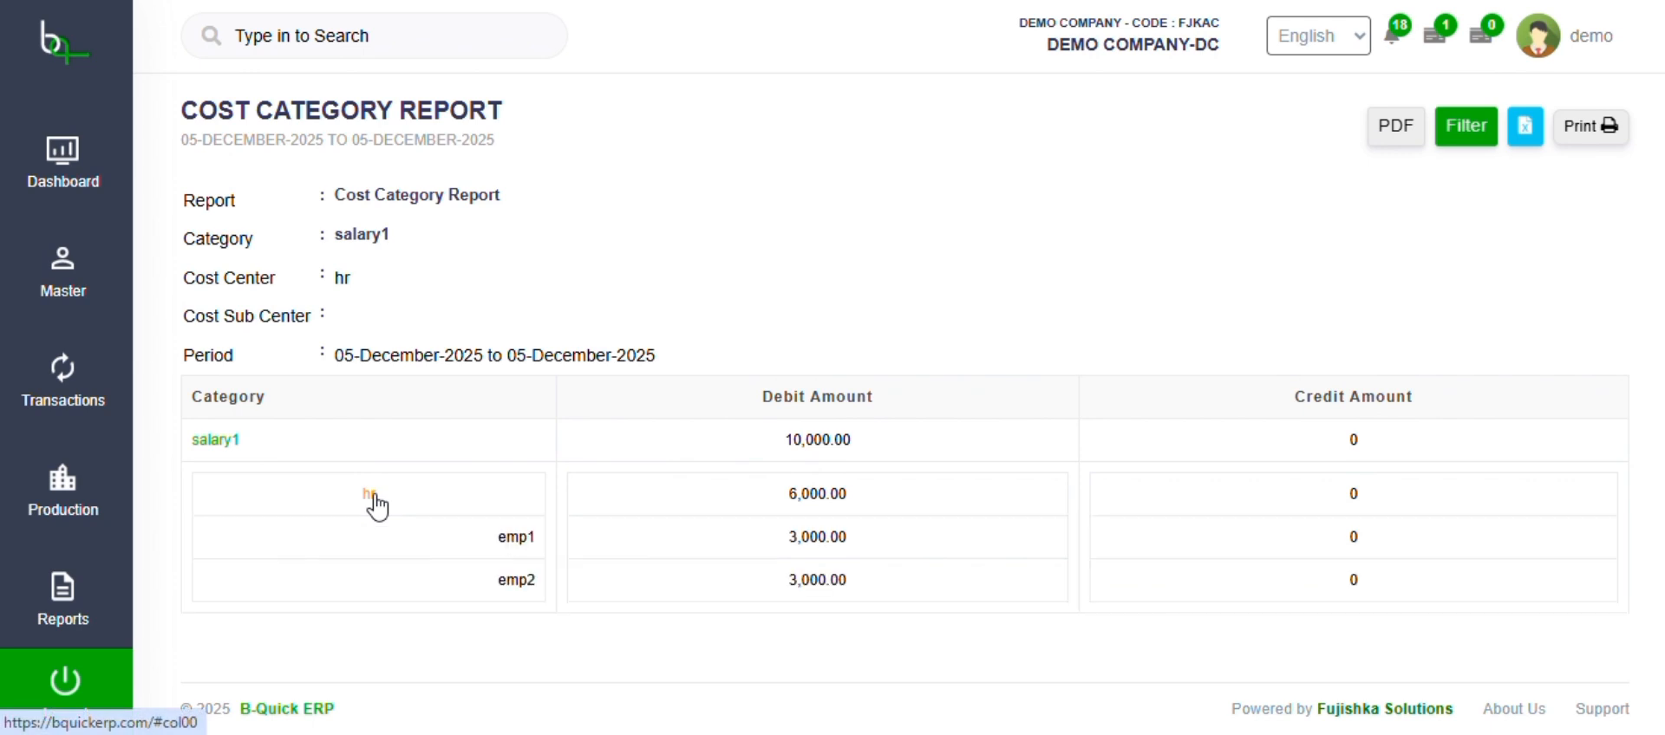